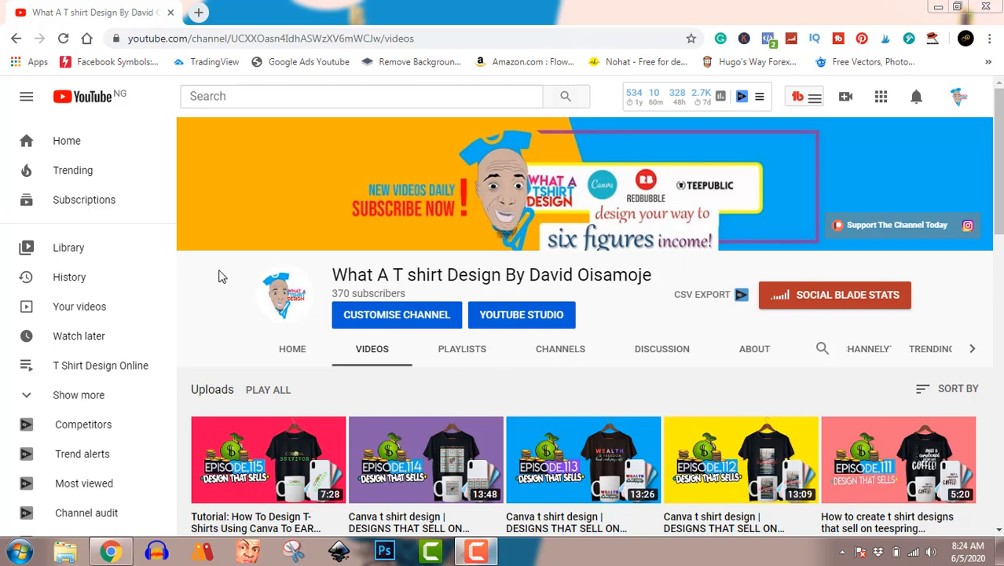
Step: Search Google for "new york" in a new browser tab, correcting the spelling, and show the image results
left_click(200, 15)
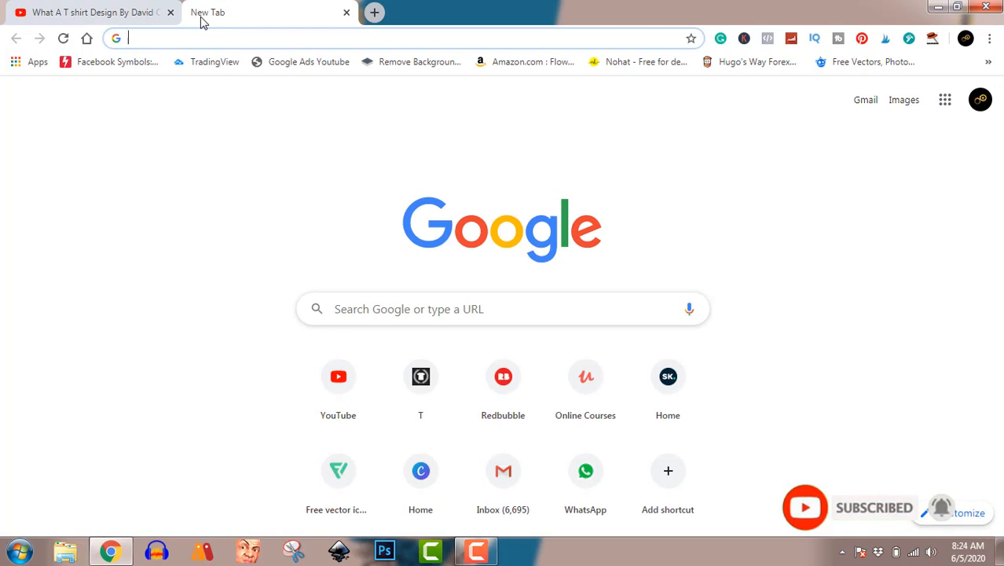
type("n")
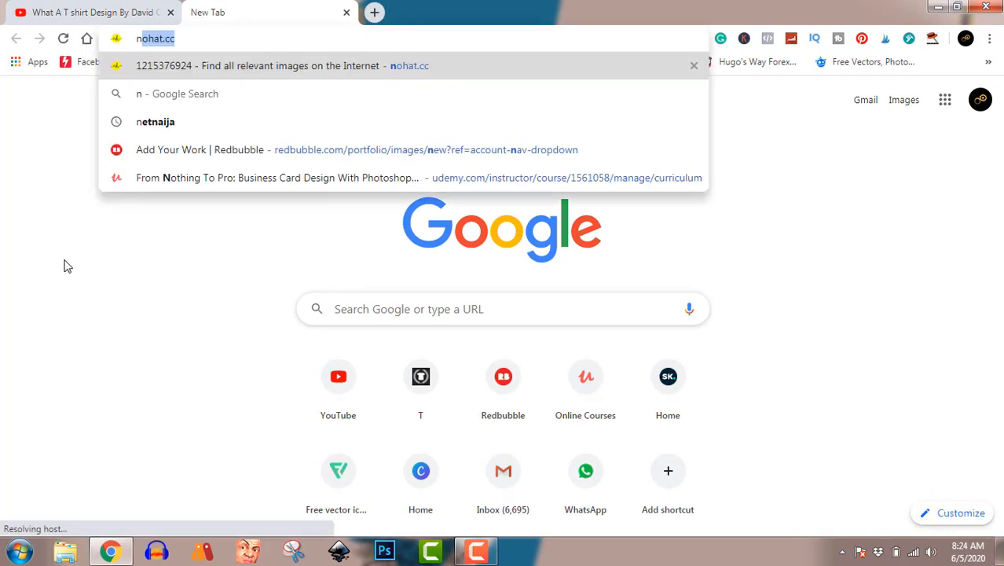
type("ew")
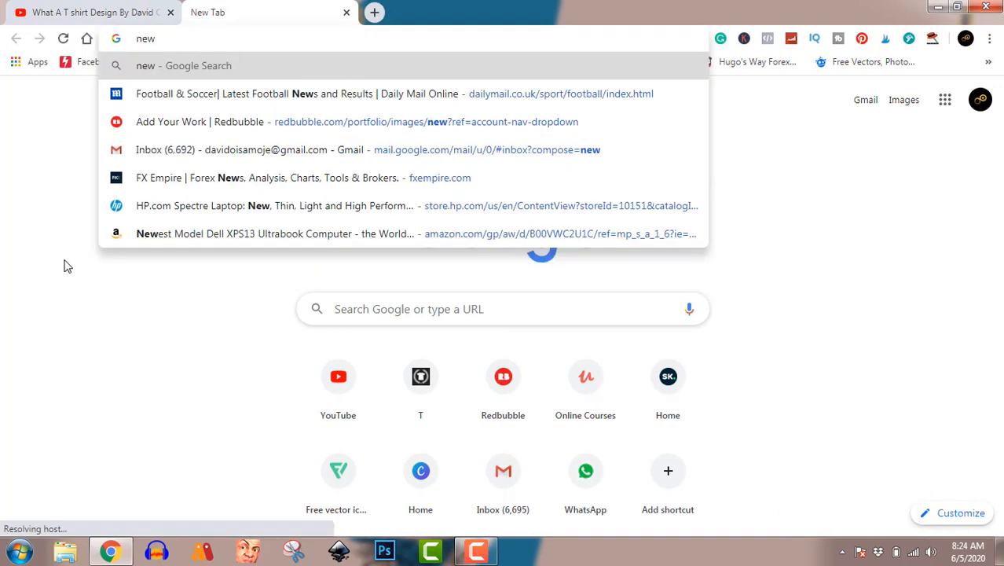
type(" yo")
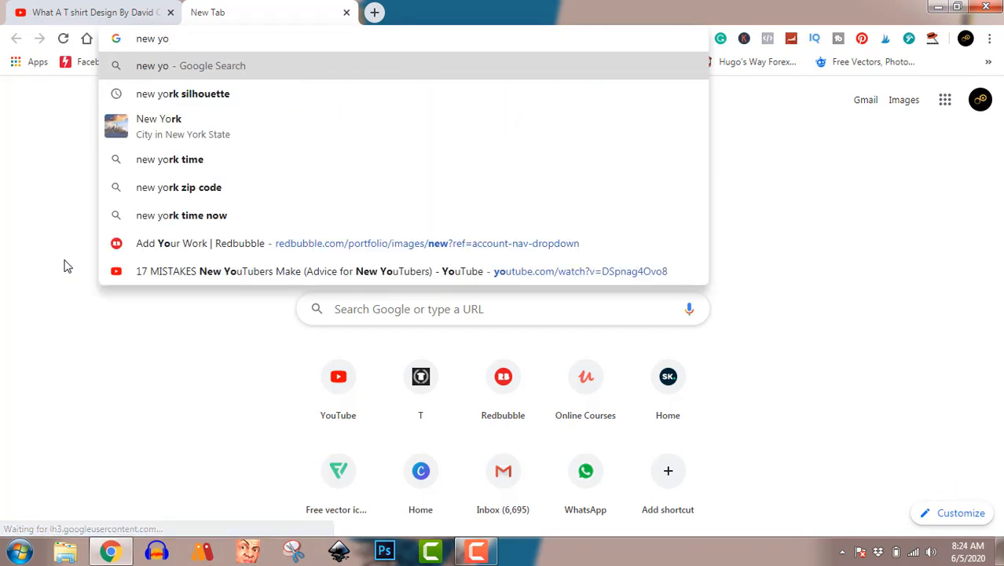
type("ck")
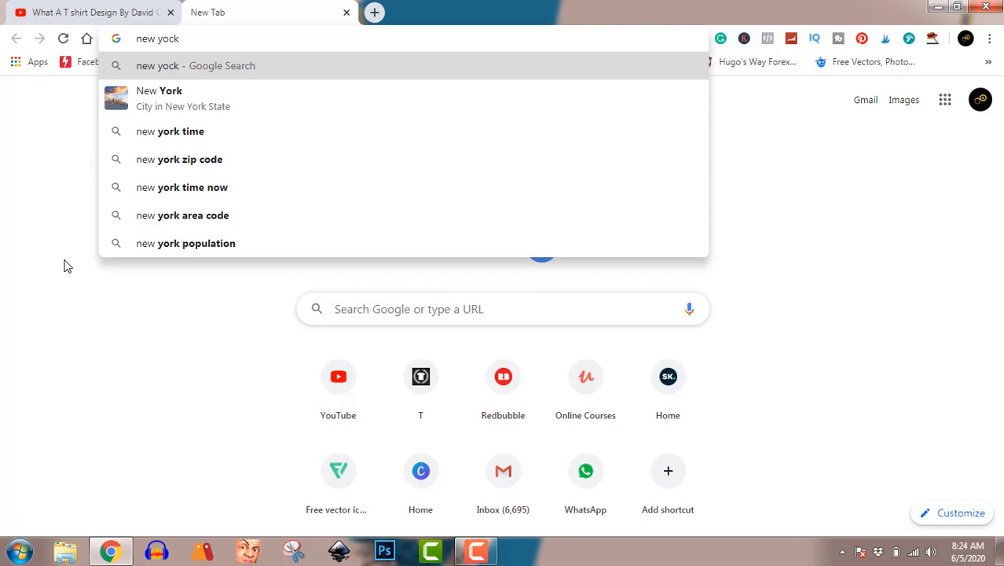
key("Return")
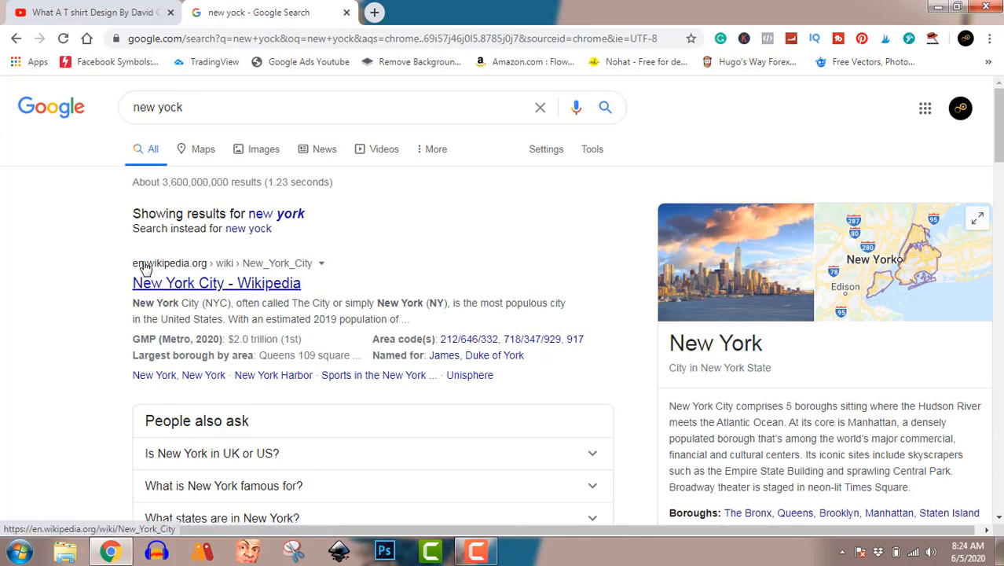
left_click(285, 221)
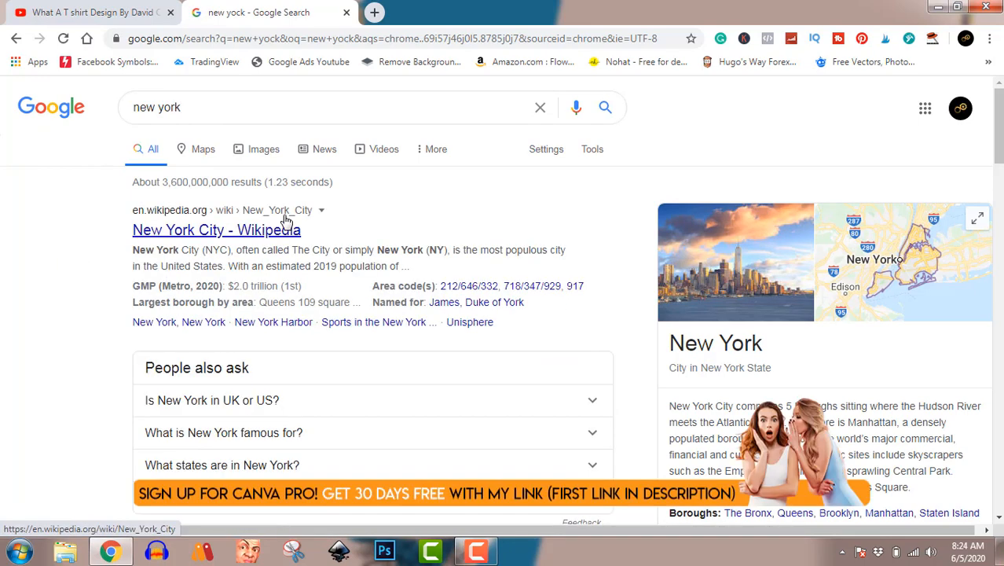
left_click(264, 150)
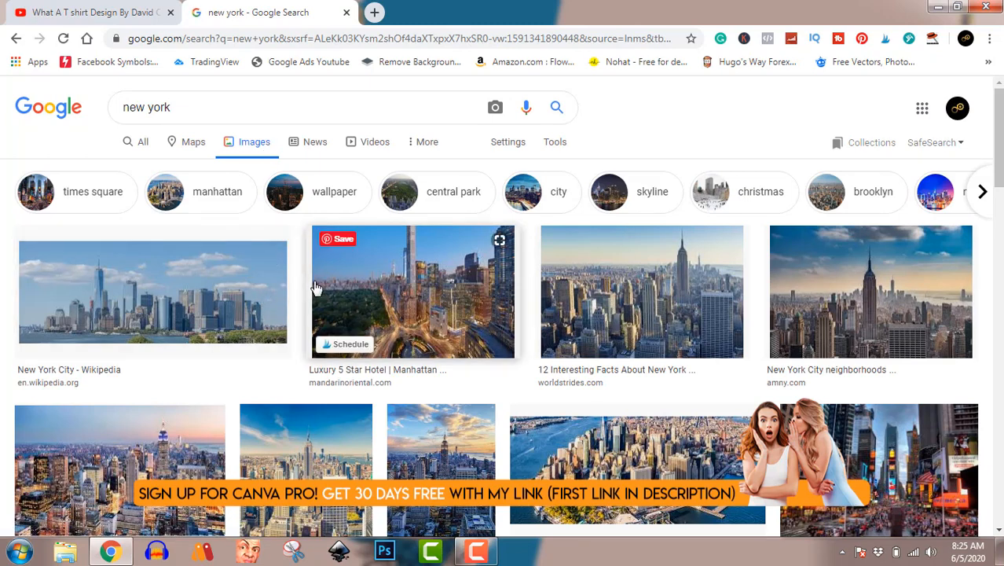
Step: Save the Mandarin Oriental "Luxury 5 Star Hotel | Manhattan" image to the Downloads folder as a JPEG
left_click(406, 296)
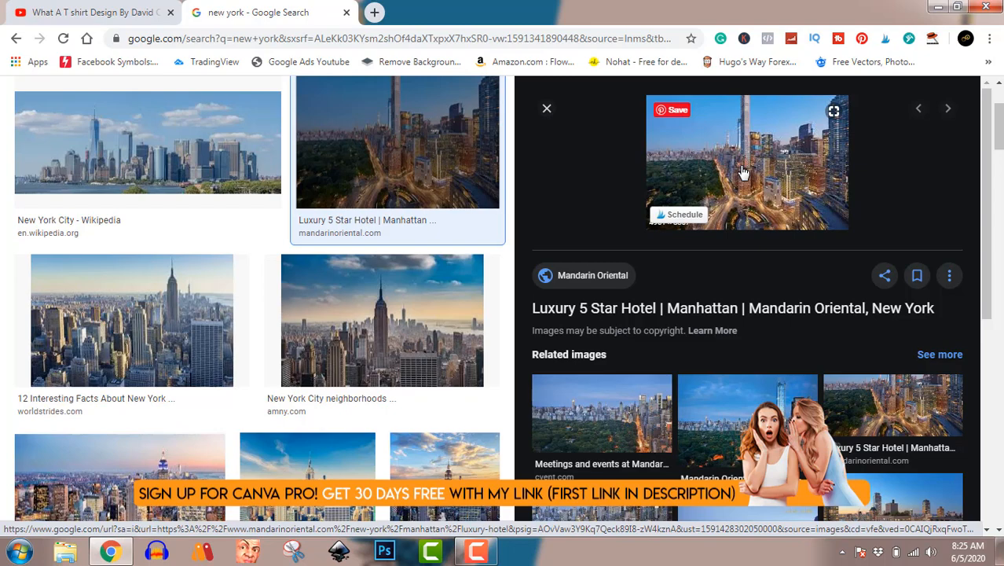
right_click(739, 166)
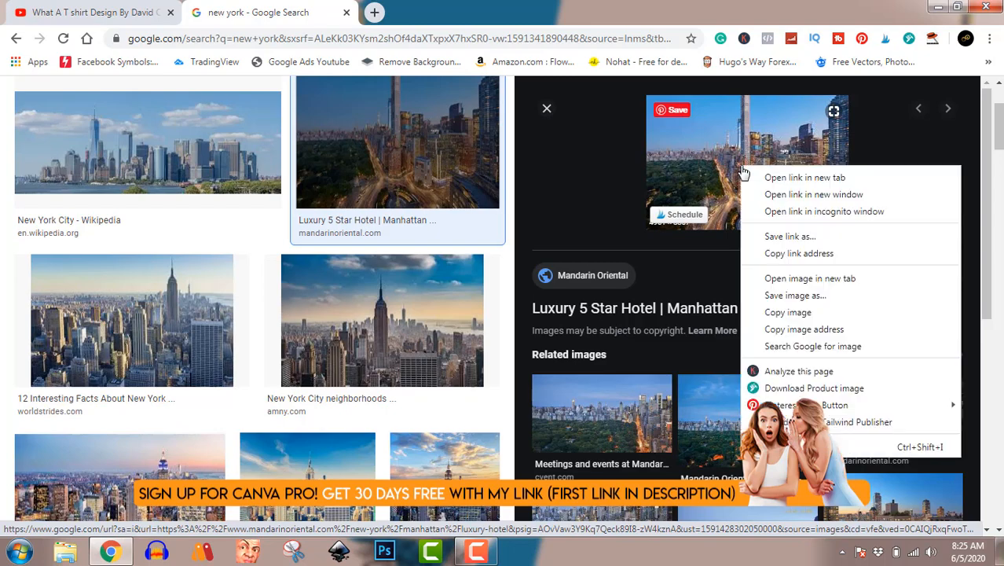
left_click(793, 295)
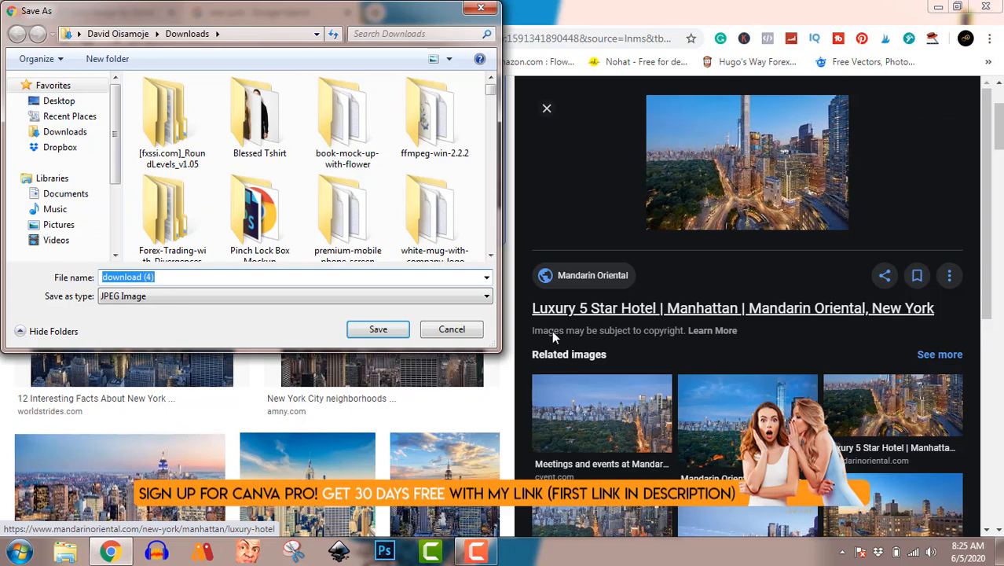
left_click(376, 330)
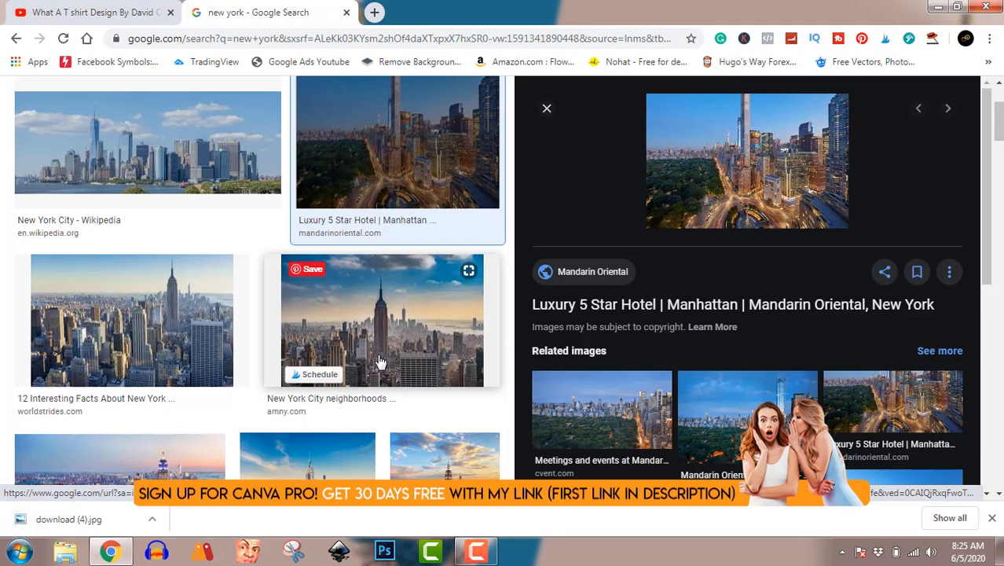
Step: Save Wikipedia's Times Square street image to the Downloads folder as a JPEG
scroll(381, 363, "down", 3)
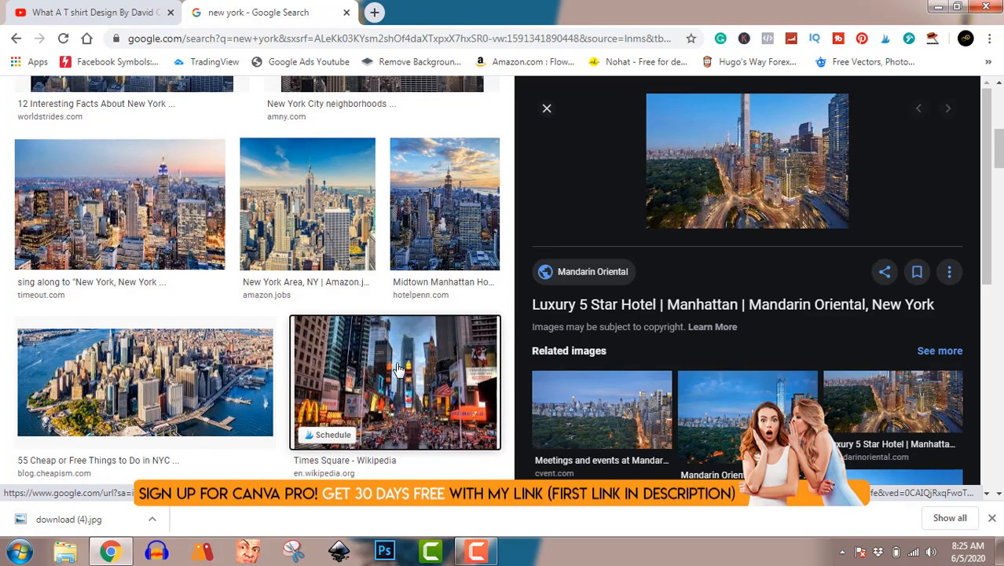
left_click(398, 369)
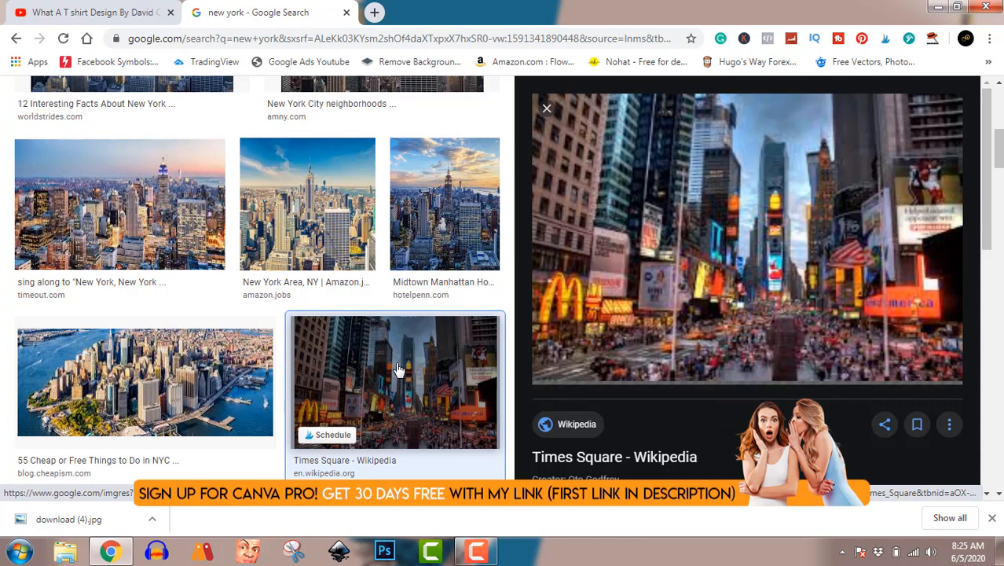
right_click(757, 253)
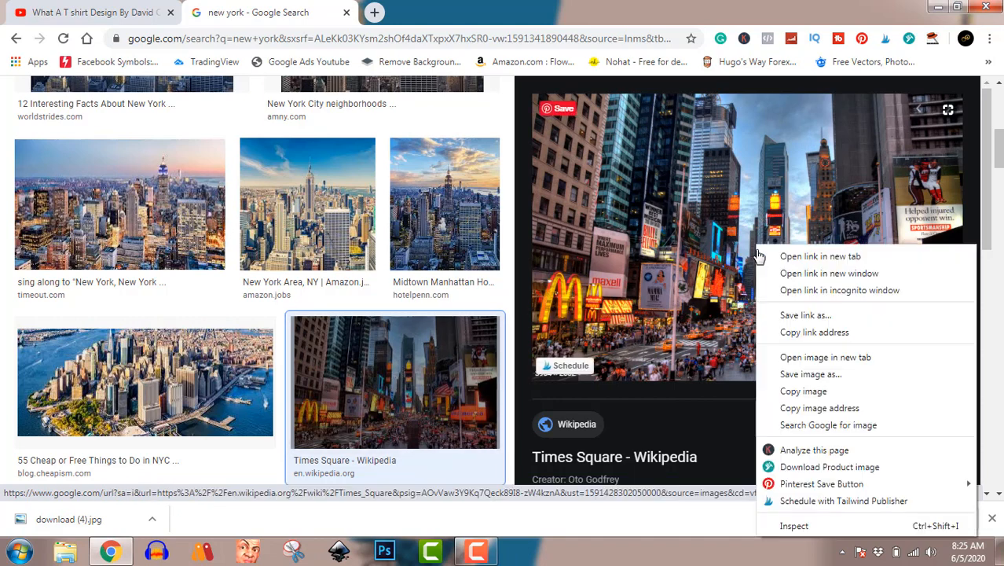
left_click(811, 373)
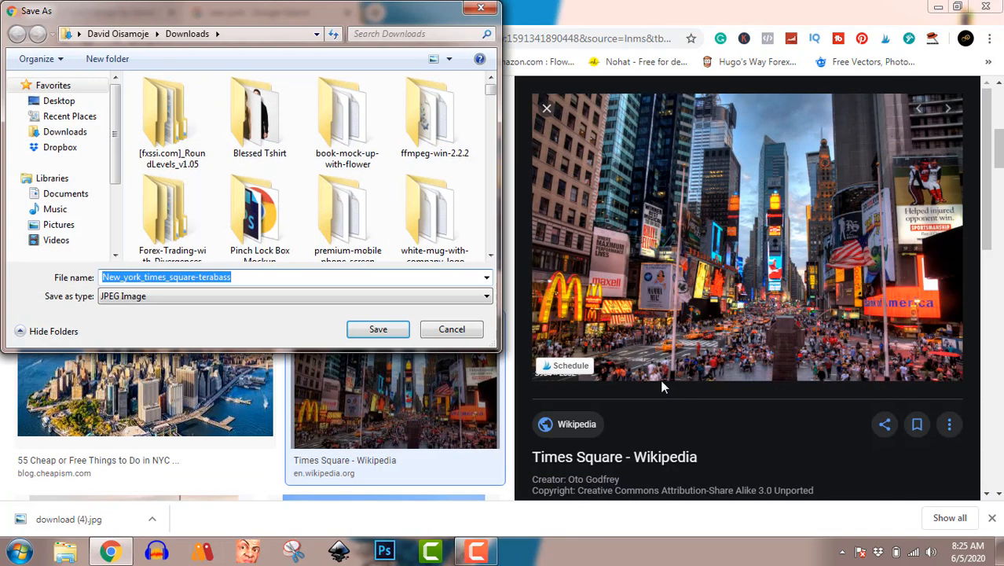
left_click(366, 328)
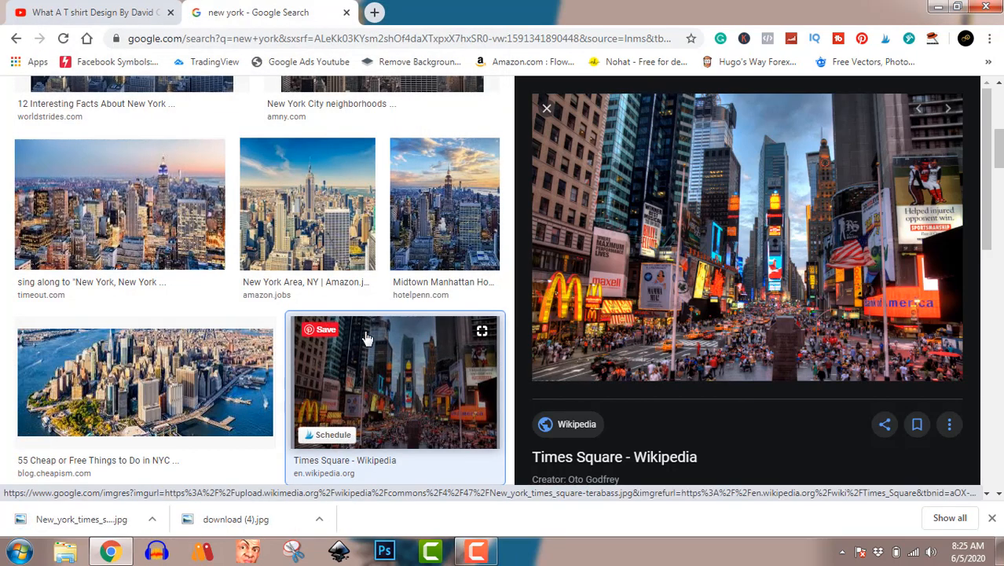
Step: Save the GetYourGuide Statue of Liberty image with the skyline behind it to the Downloads folder as a JPEG
scroll(364, 334, "down", 3)
scroll(366, 338, "down", 4)
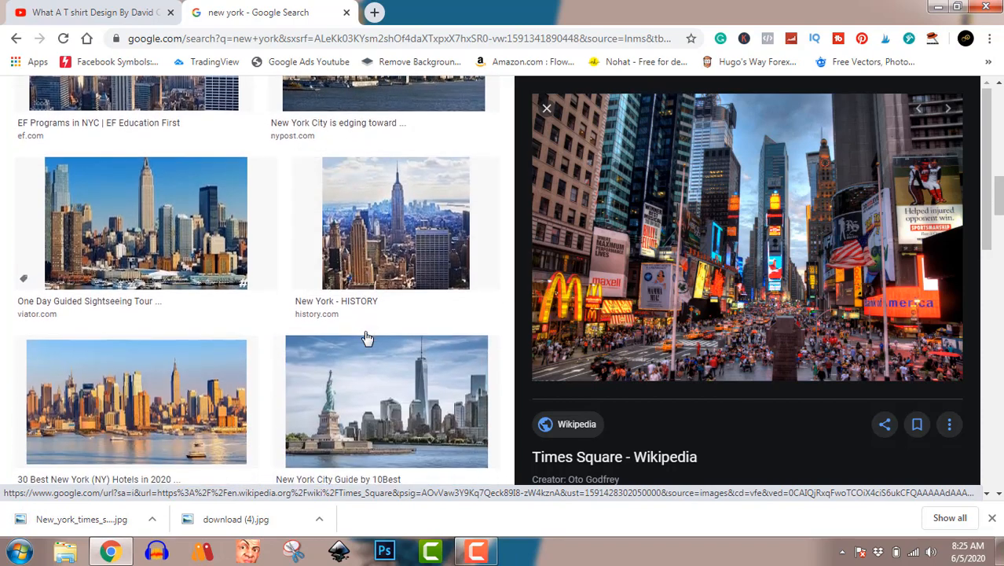
scroll(365, 336, "down", 4)
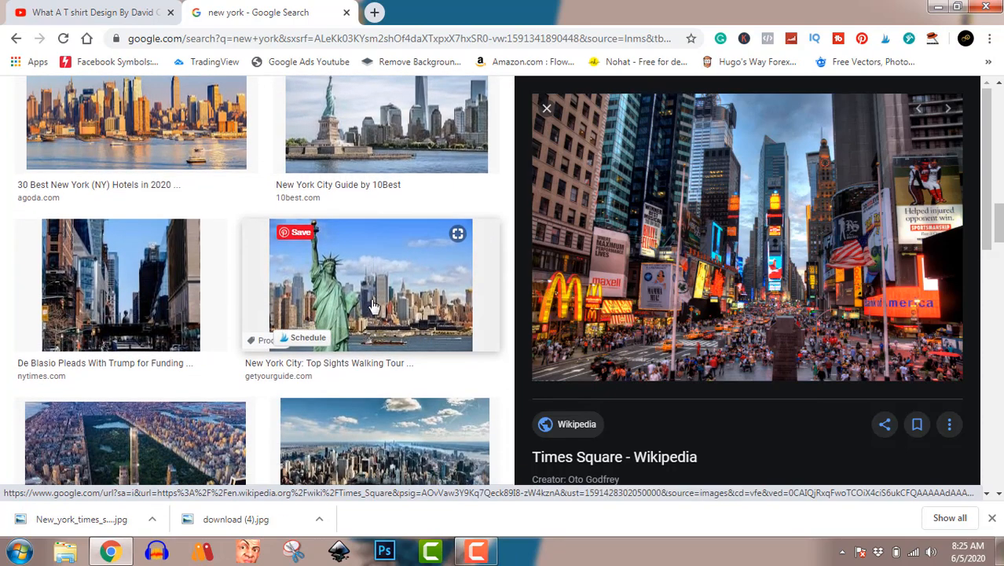
left_click(373, 305)
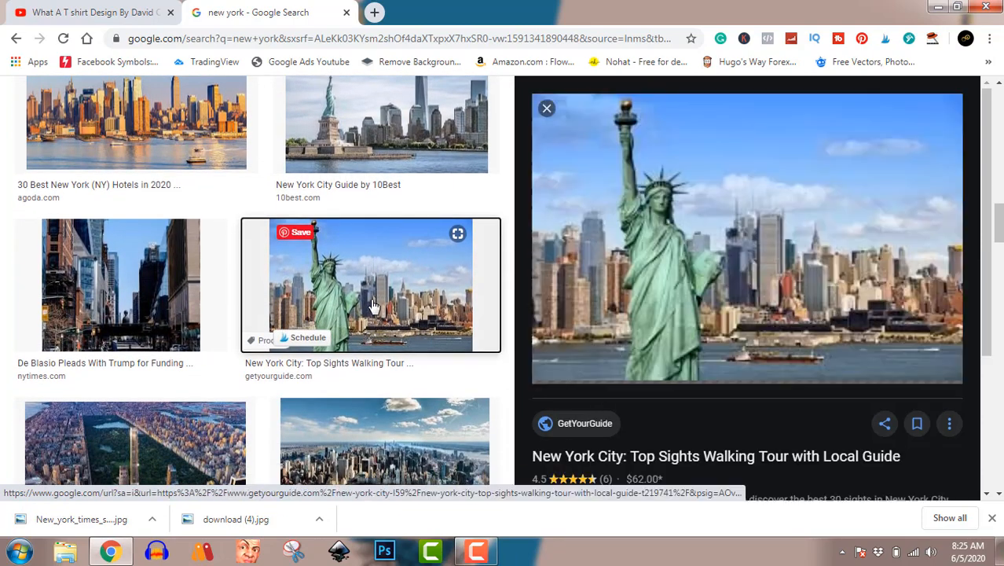
key("Escape")
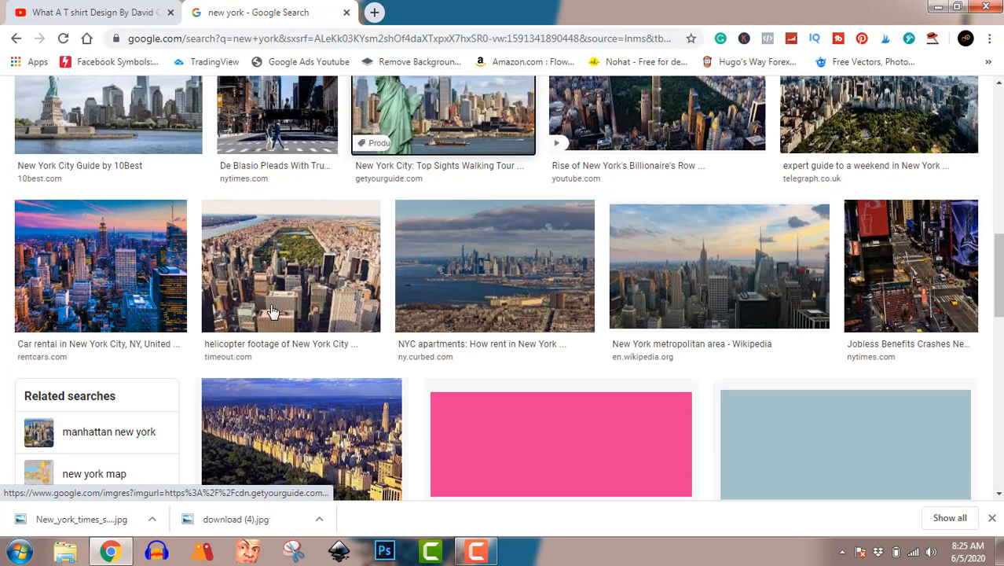
scroll(273, 312, "up", 2)
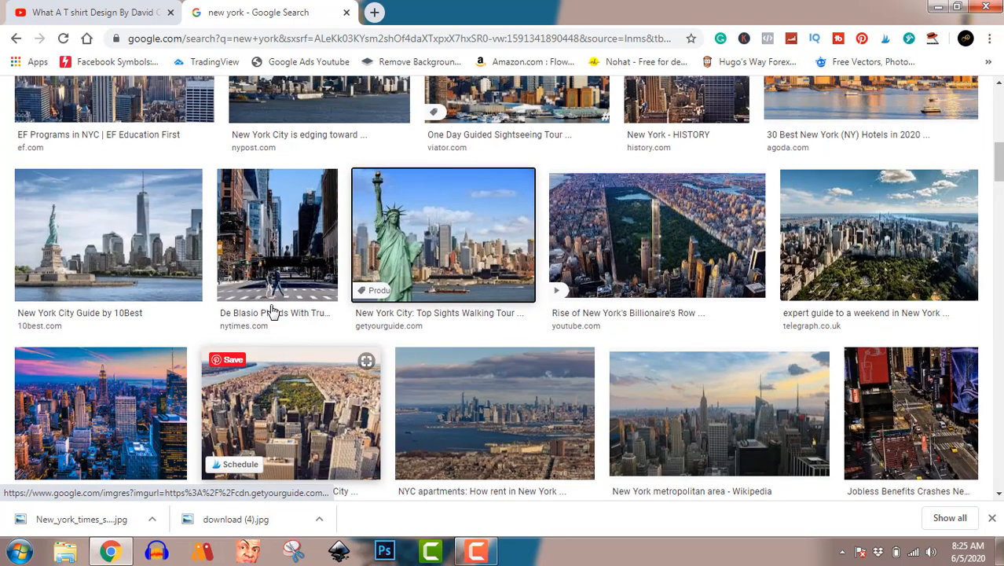
left_click(430, 230)
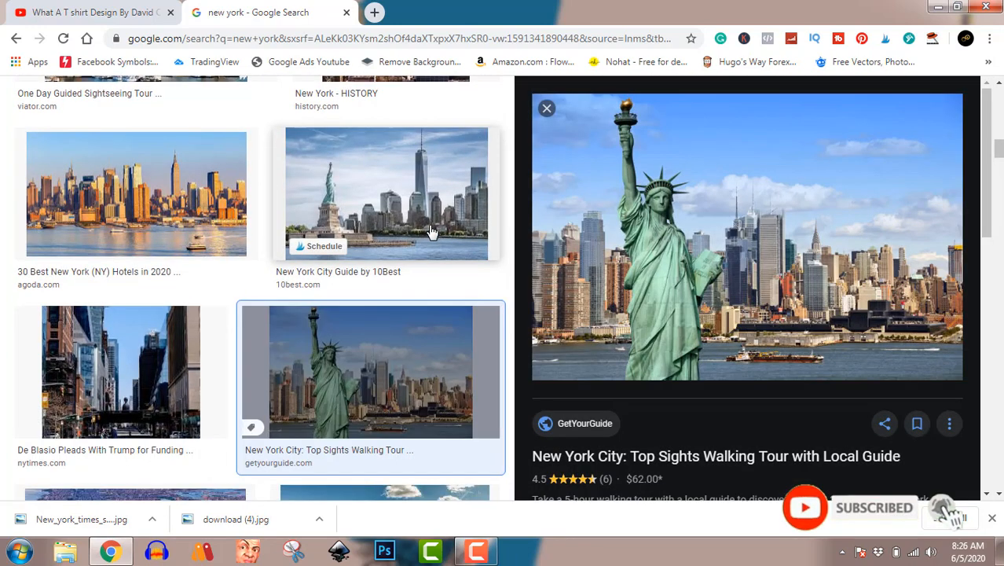
right_click(707, 247)
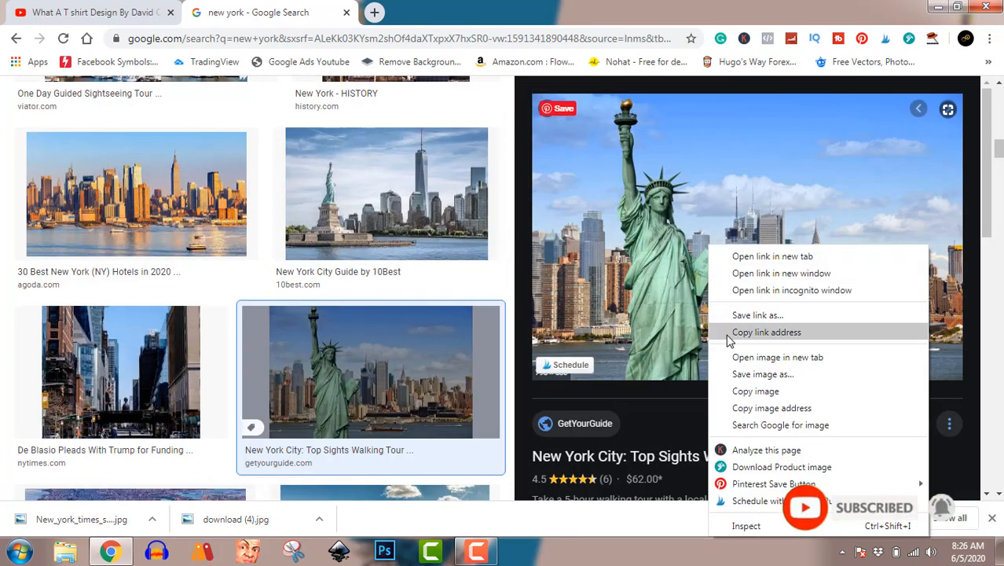
left_click(746, 376)
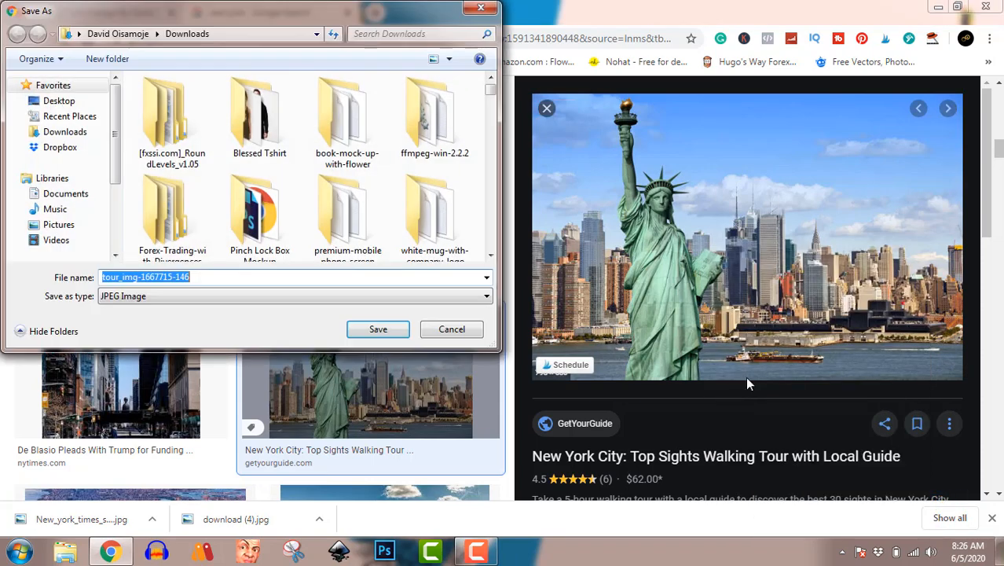
left_click(387, 331)
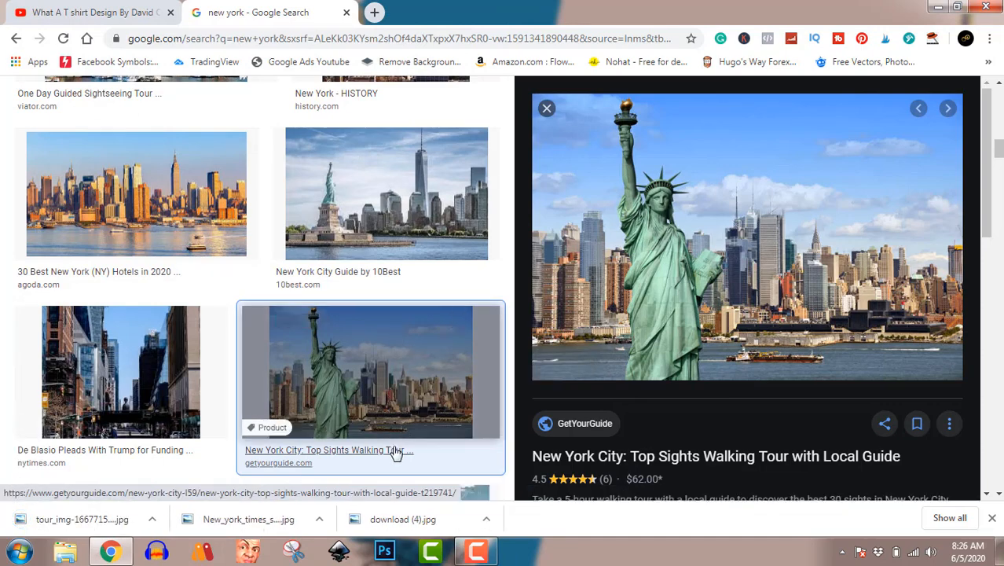
Step: Save the Rentcars.com image of the New York skyline at dusk to the Downloads folder as a PNG
scroll(397, 452, "down", 2)
scroll(397, 453, "down", 6)
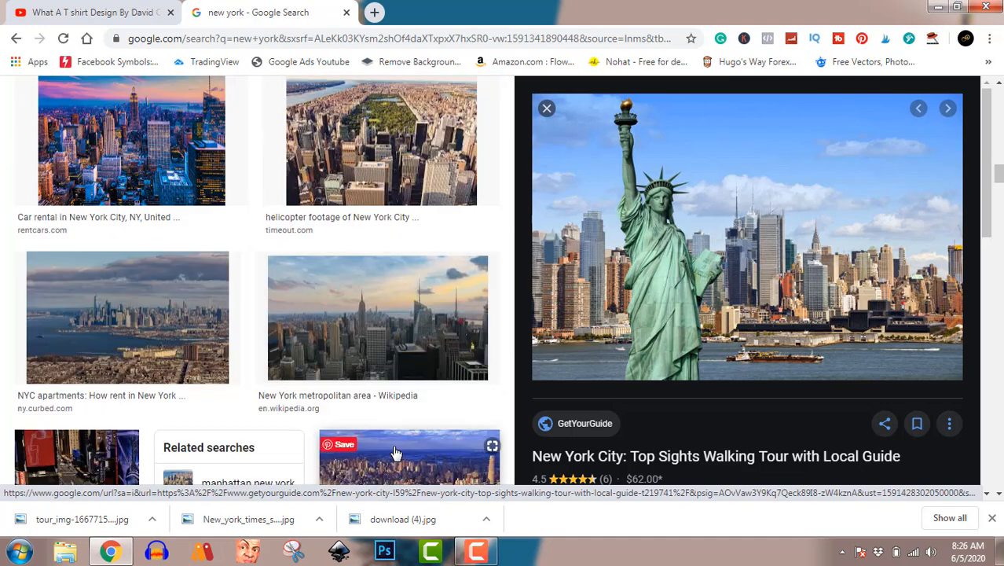
scroll(397, 453, "down", 1)
scroll(396, 453, "up", 2)
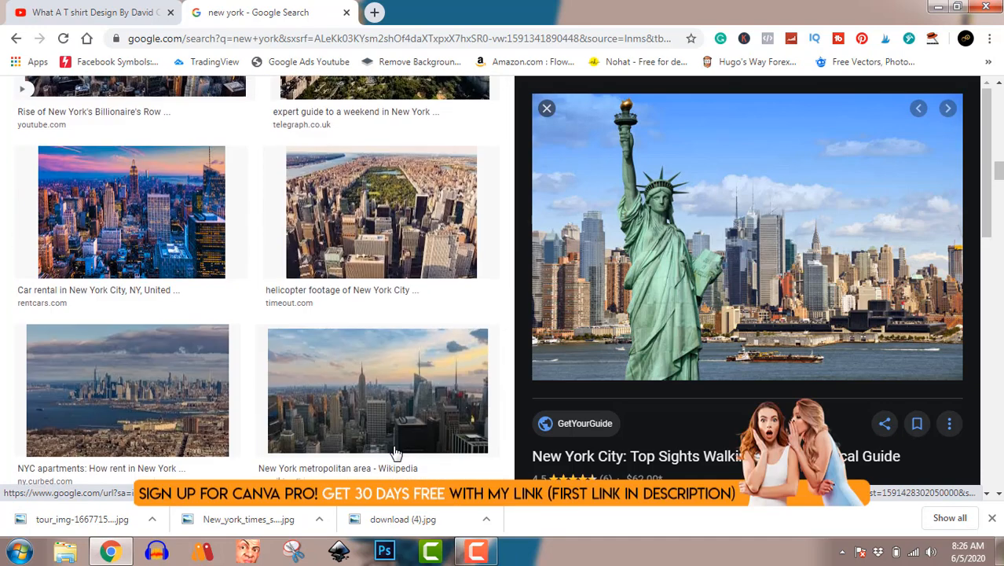
left_click(183, 238)
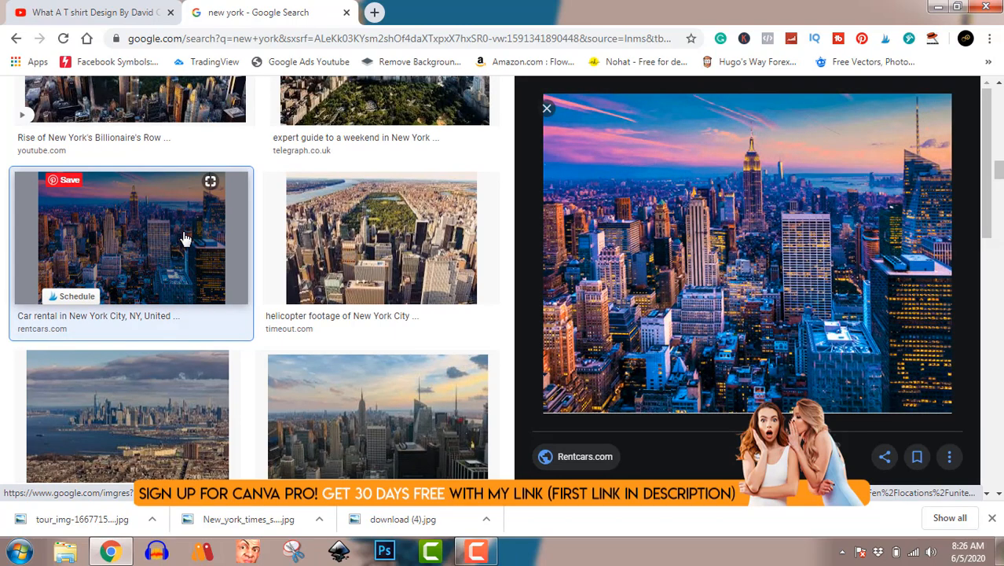
right_click(777, 243)
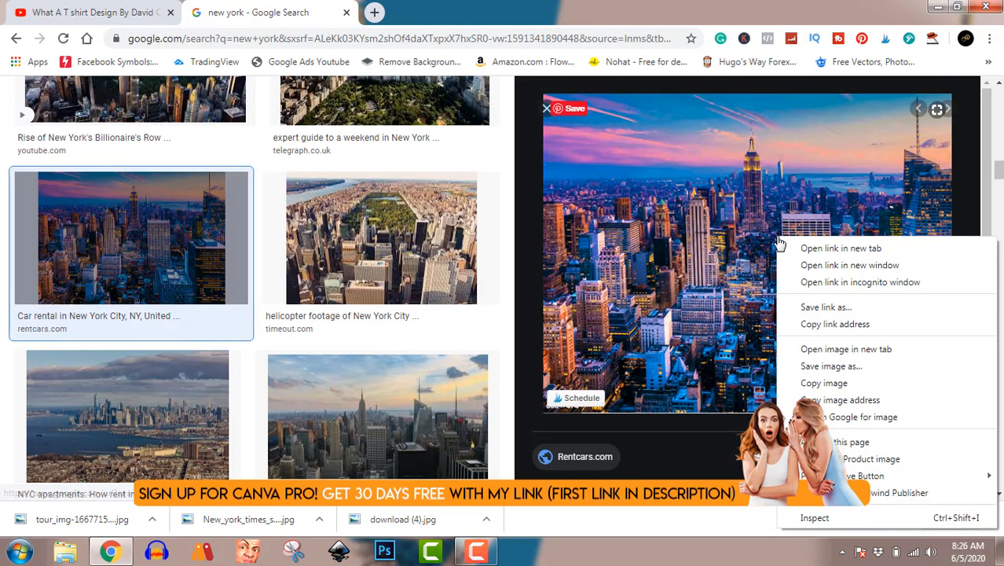
left_click(807, 366)
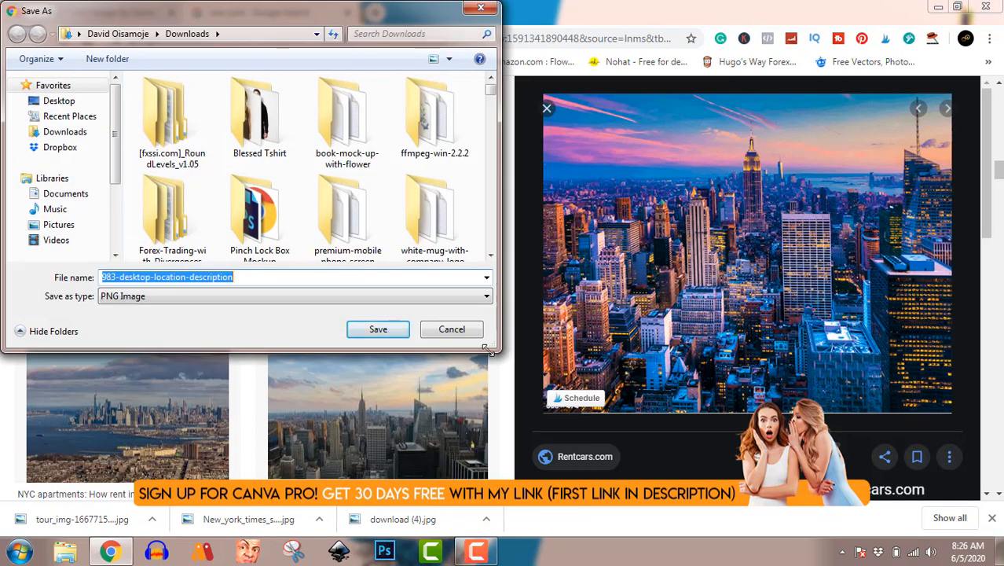
left_click(380, 331)
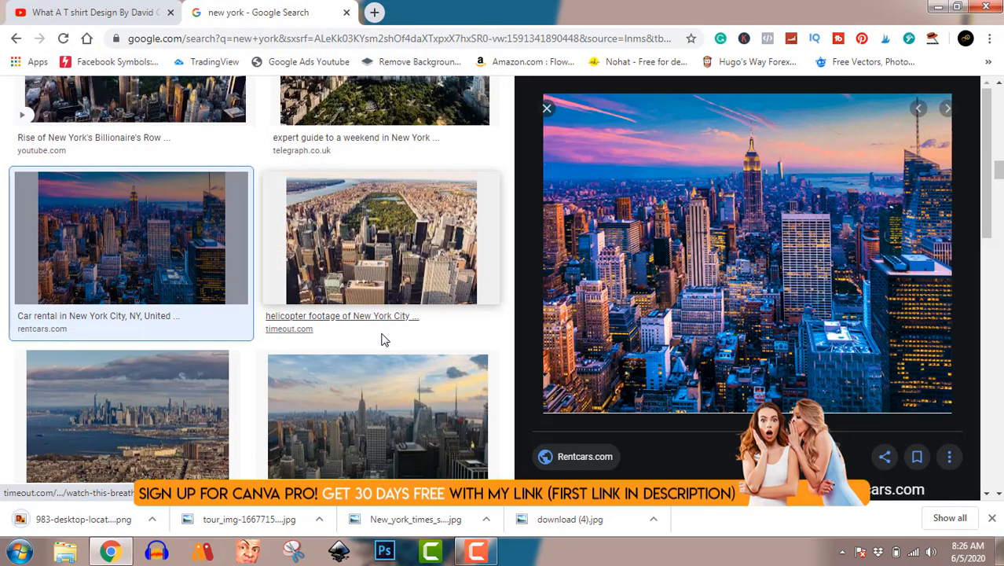
Step: Replace the image results page with the Canva home page at canva.com
left_click(319, 42)
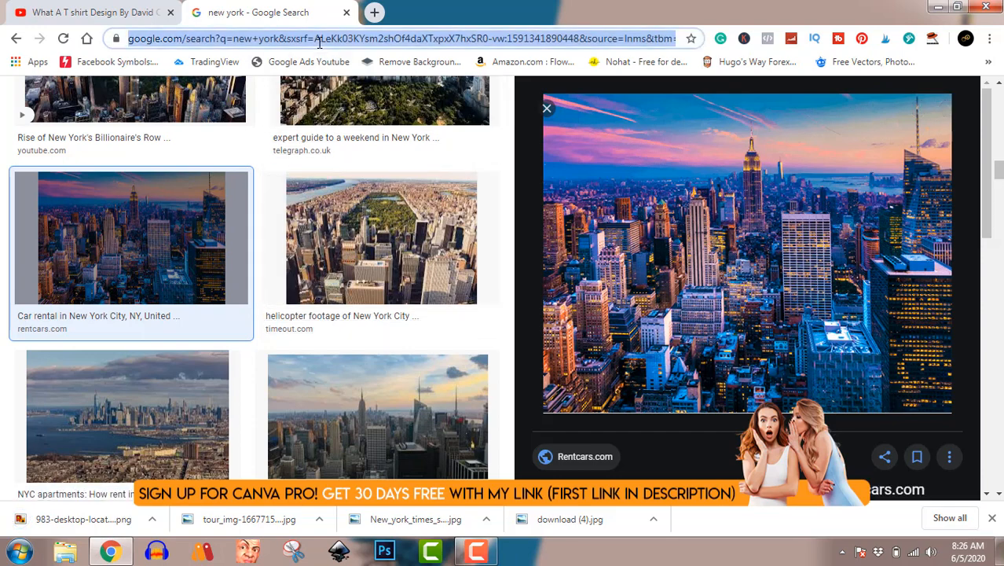
type("c")
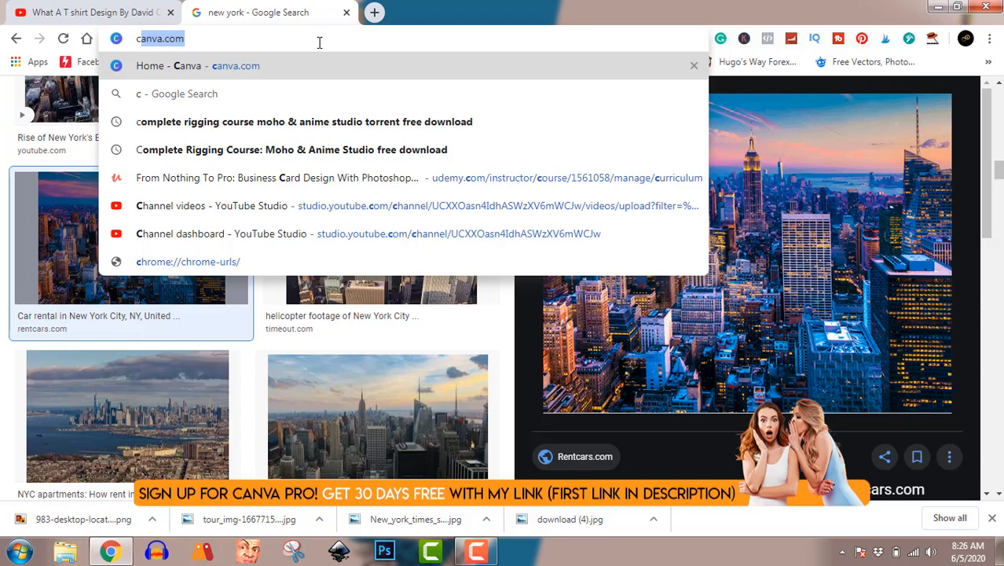
key("Return")
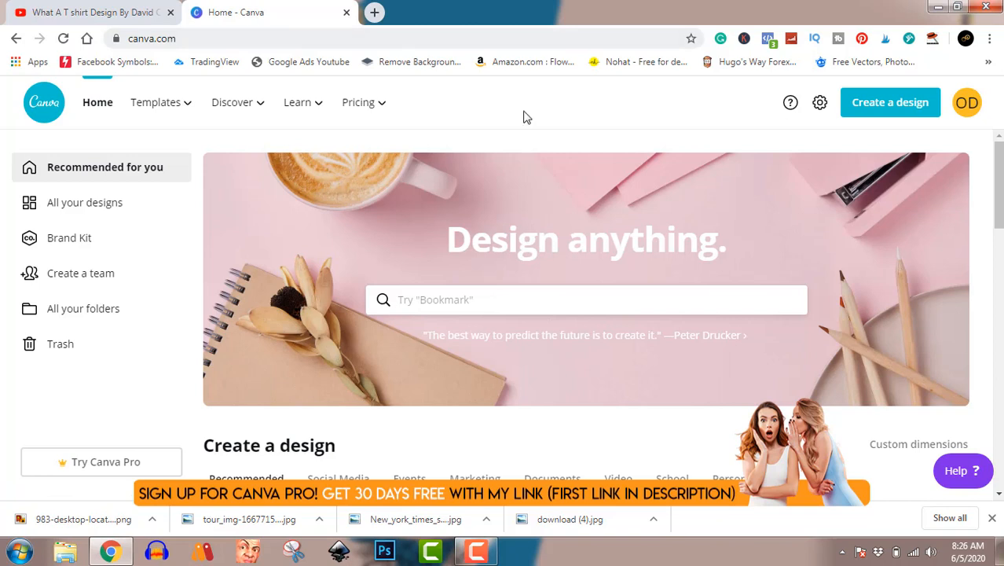
Step: Create a blank design with custom dimensions of 4500 × 5400 px
left_click(892, 103)
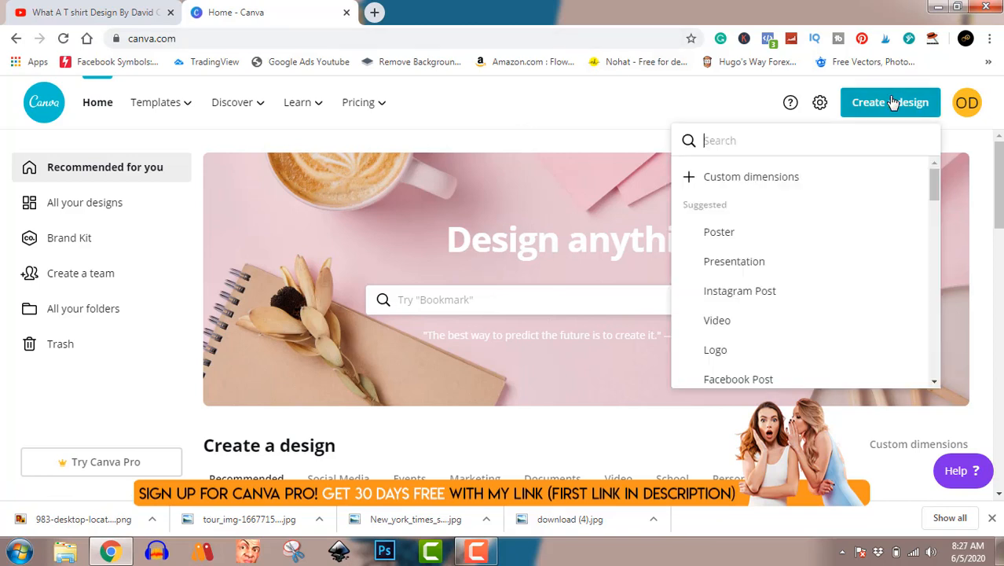
left_click(780, 179)
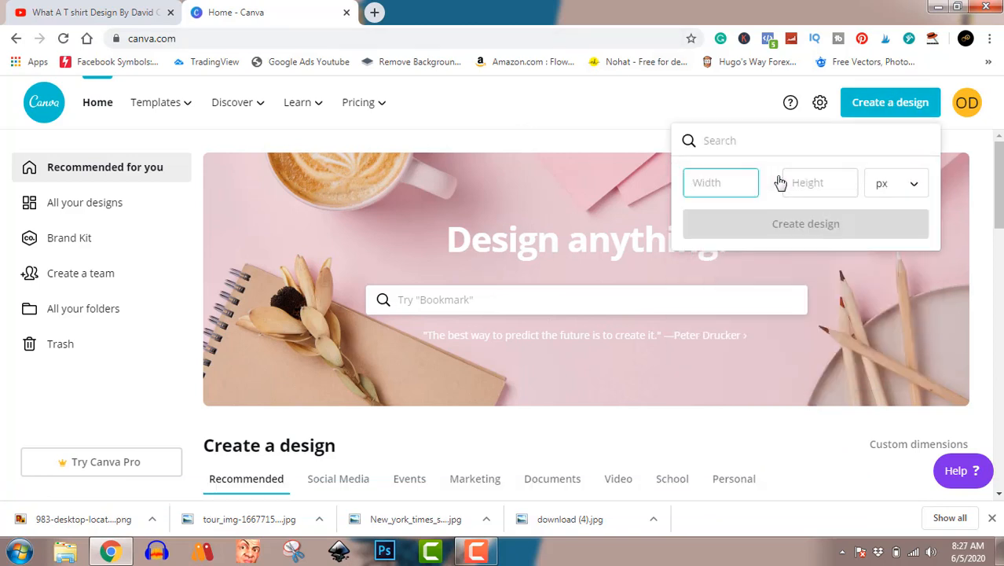
type("4500")
left_click(801, 181)
type("5400")
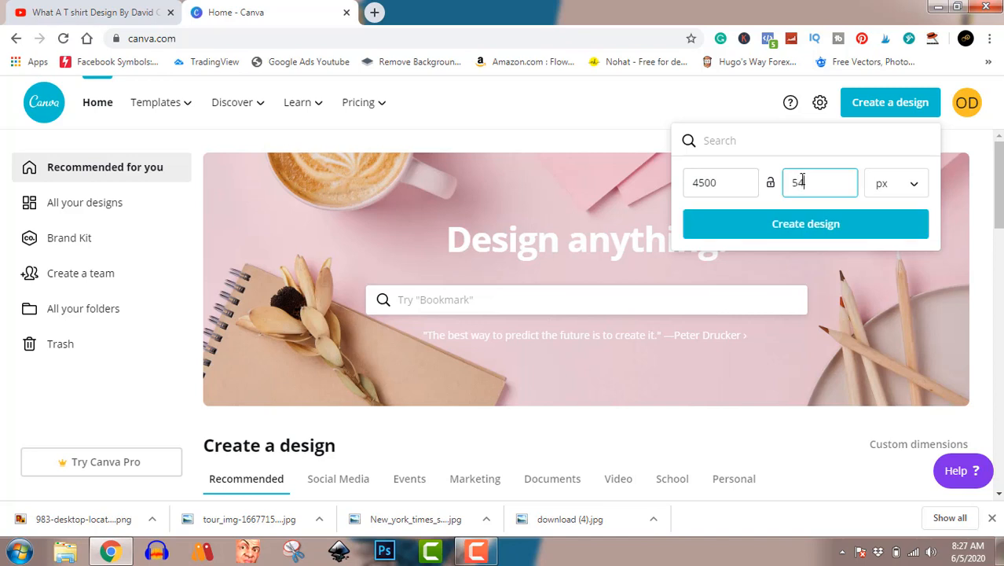
left_click(817, 225)
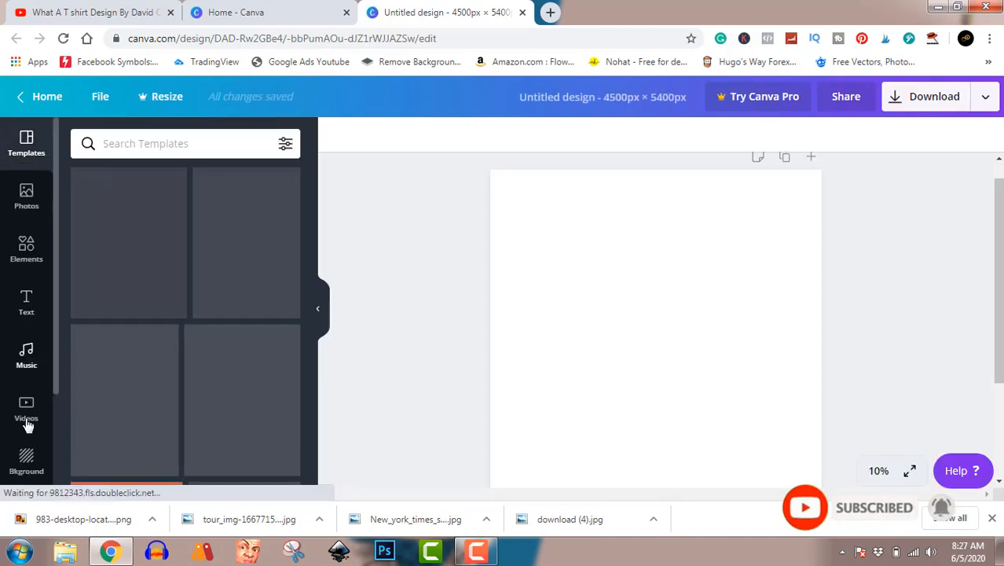
Step: Upload the city and park image "download (4)" from the Downloads folder to the design's uploads
scroll(26, 408, "down", 2)
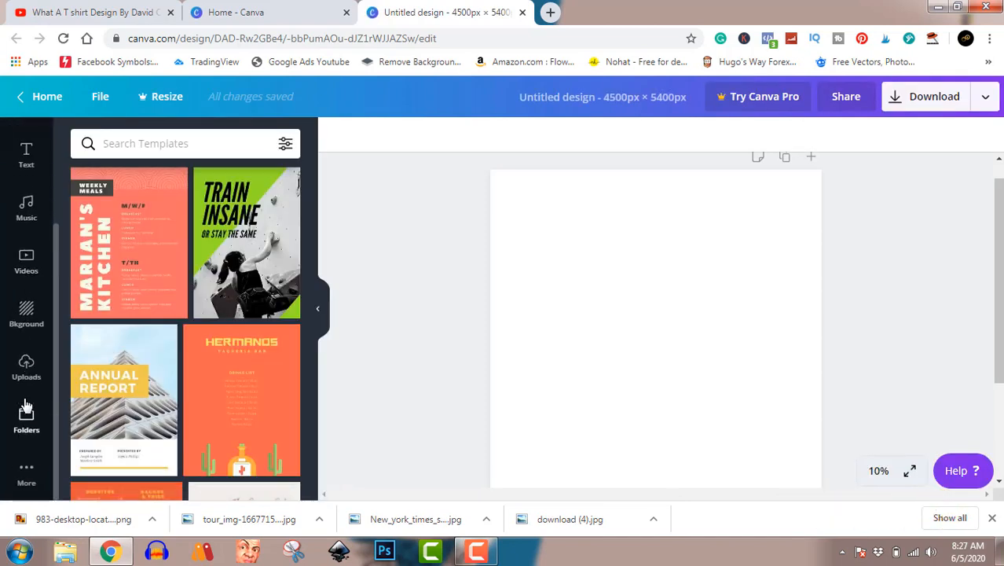
left_click(26, 377)
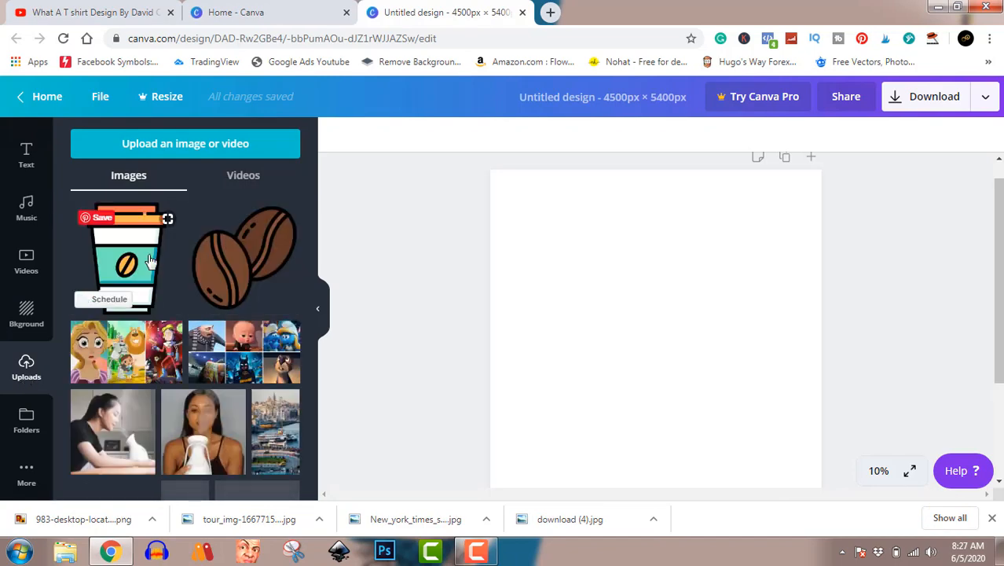
left_click(191, 157)
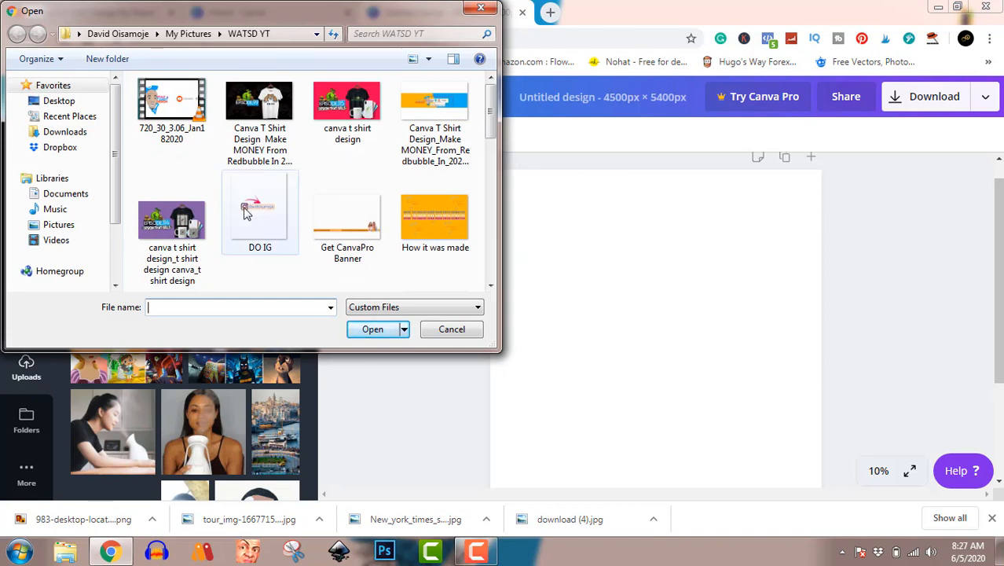
left_click(64, 131)
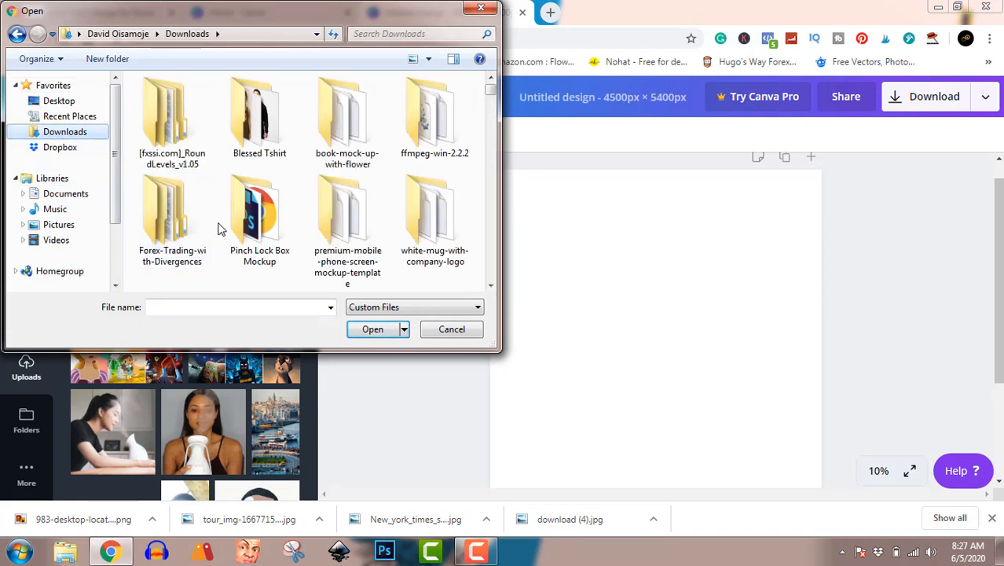
left_click(263, 228)
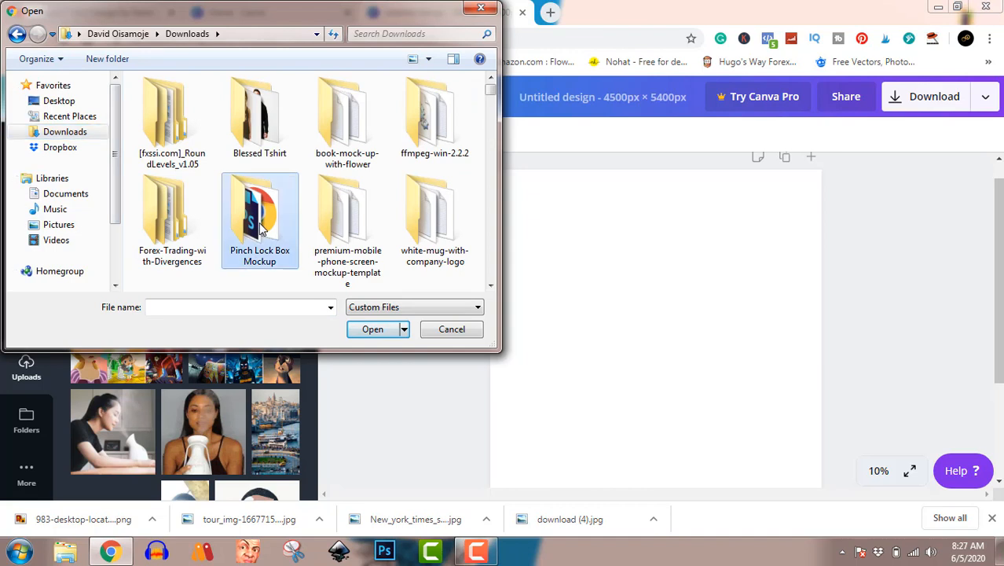
key("o")
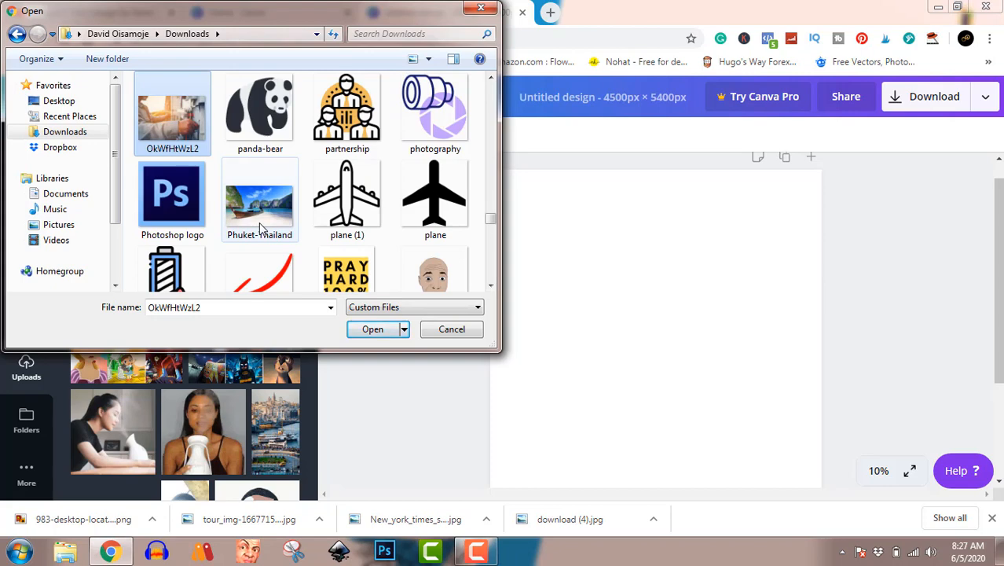
left_click(258, 222)
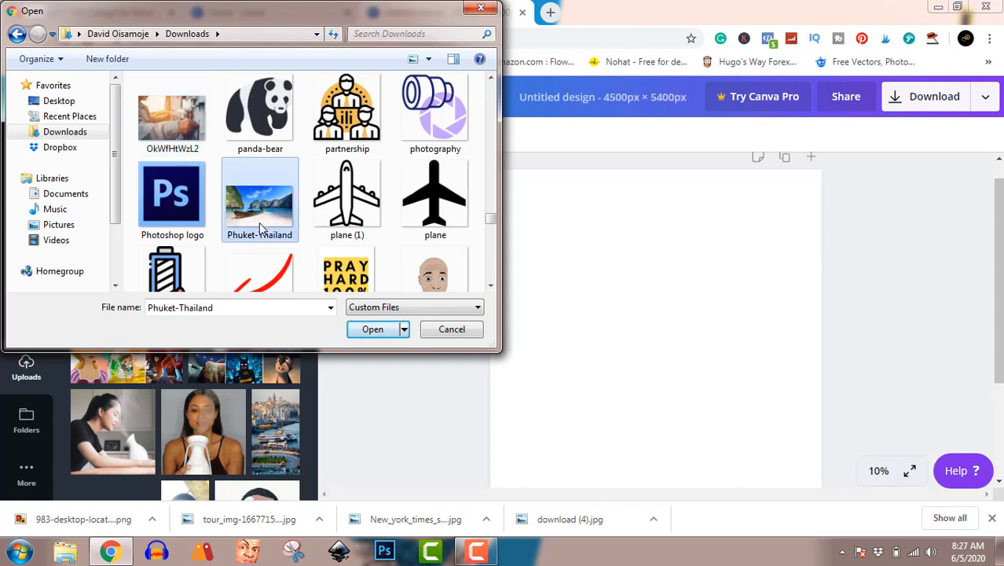
type("download (1")
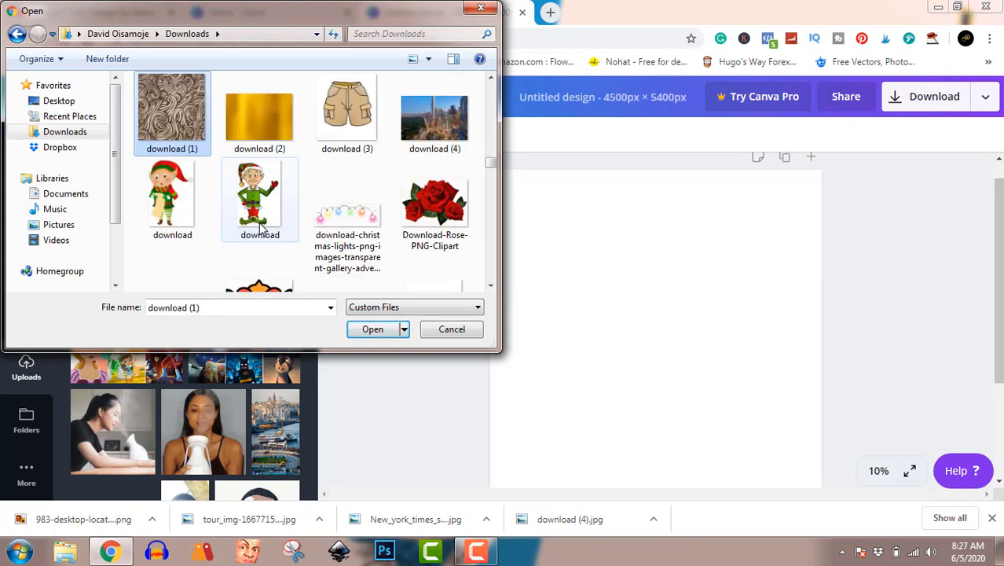
left_click(430, 140)
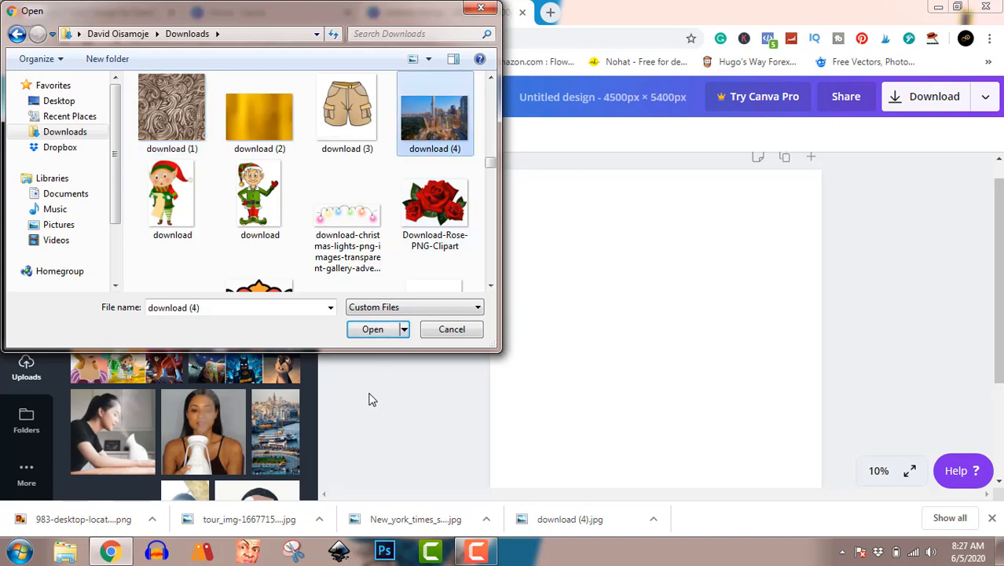
left_click(370, 330)
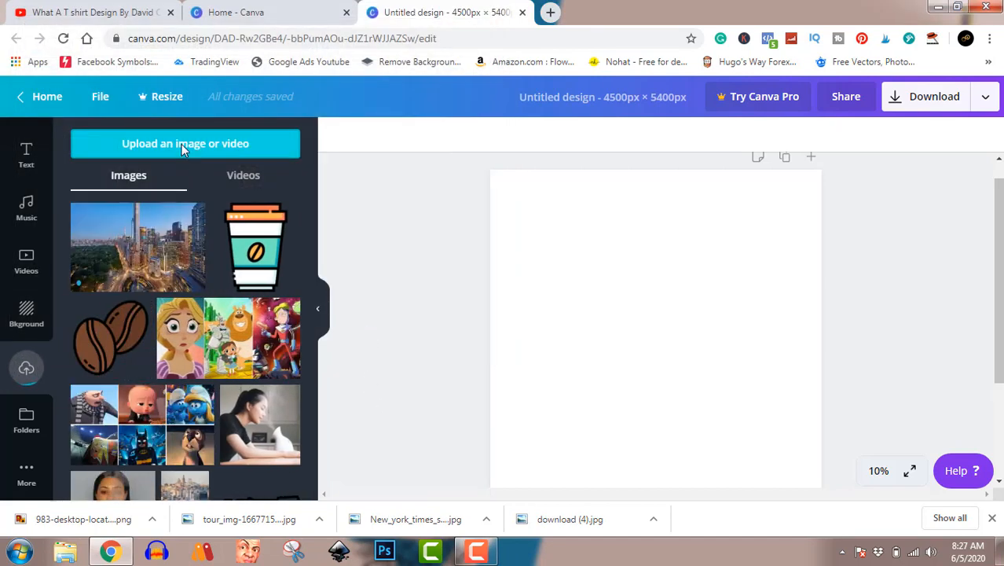
Step: Upload the Times Square image "New_york_times_square-terabass" from the Downloads folder
left_click(182, 146)
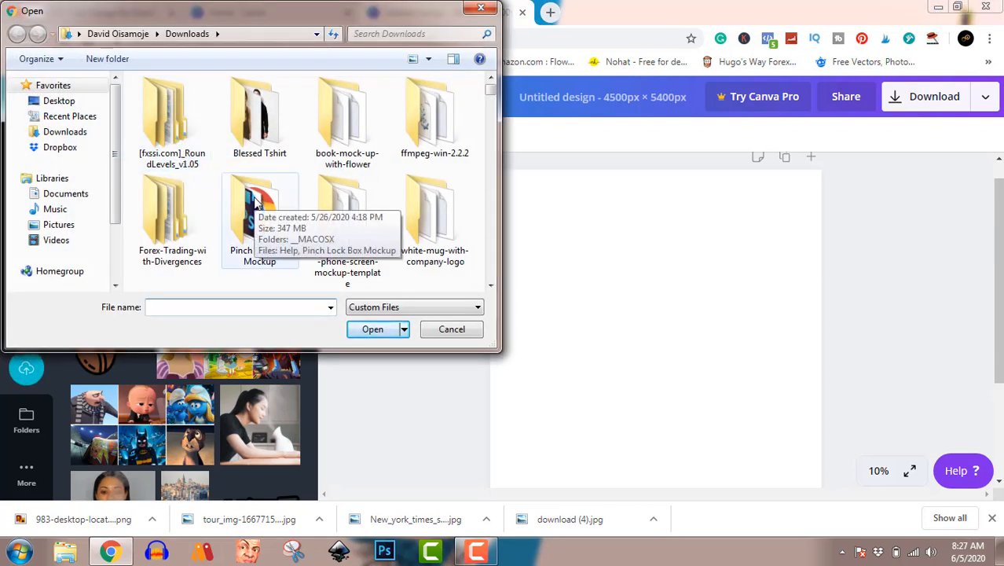
left_click(251, 202)
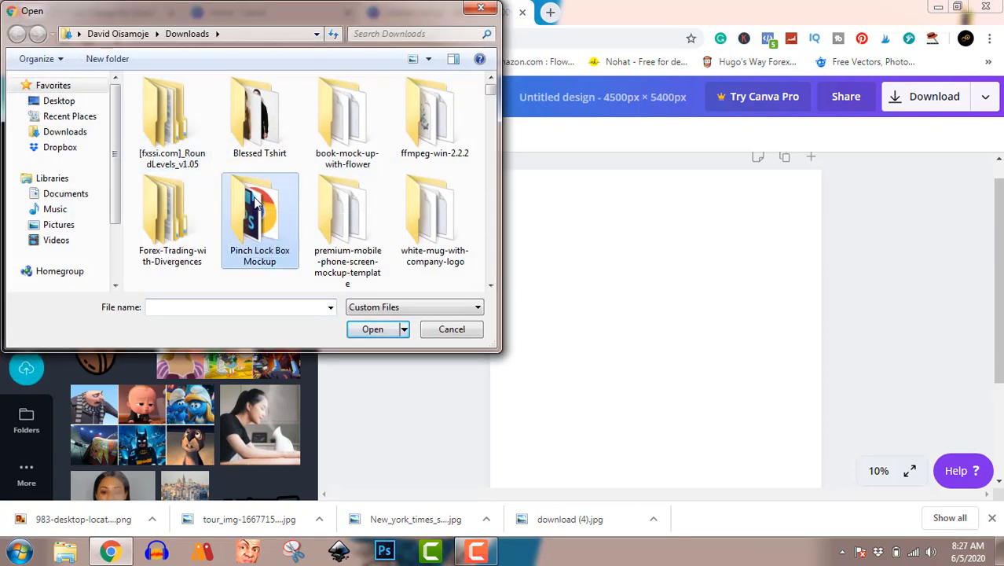
left_click(83, 133)
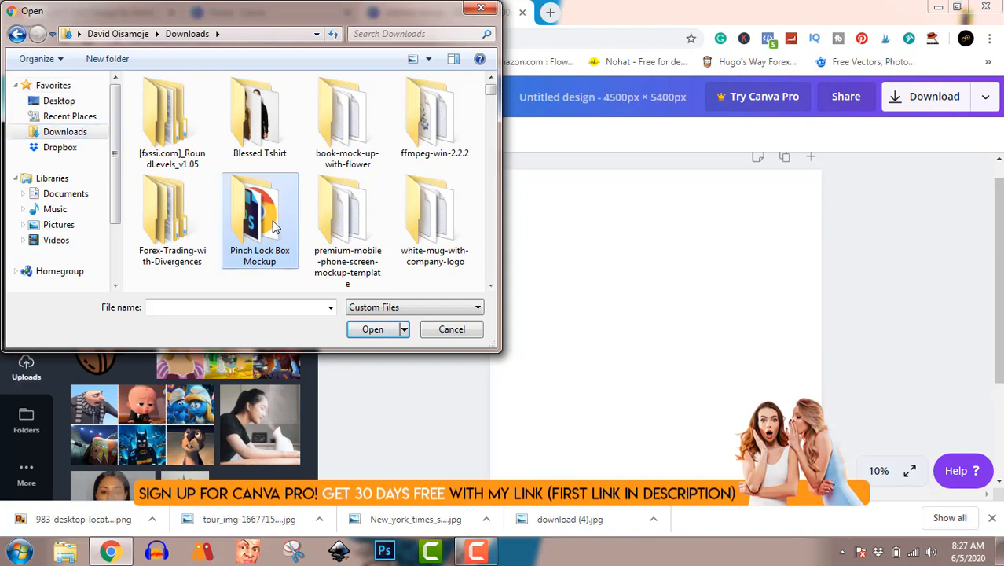
type("ne")
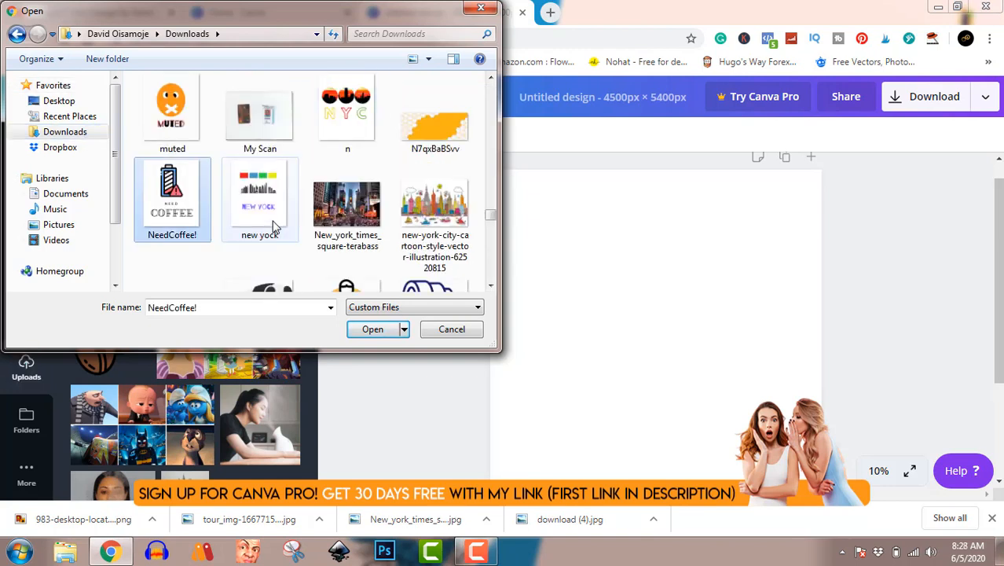
left_click(344, 209)
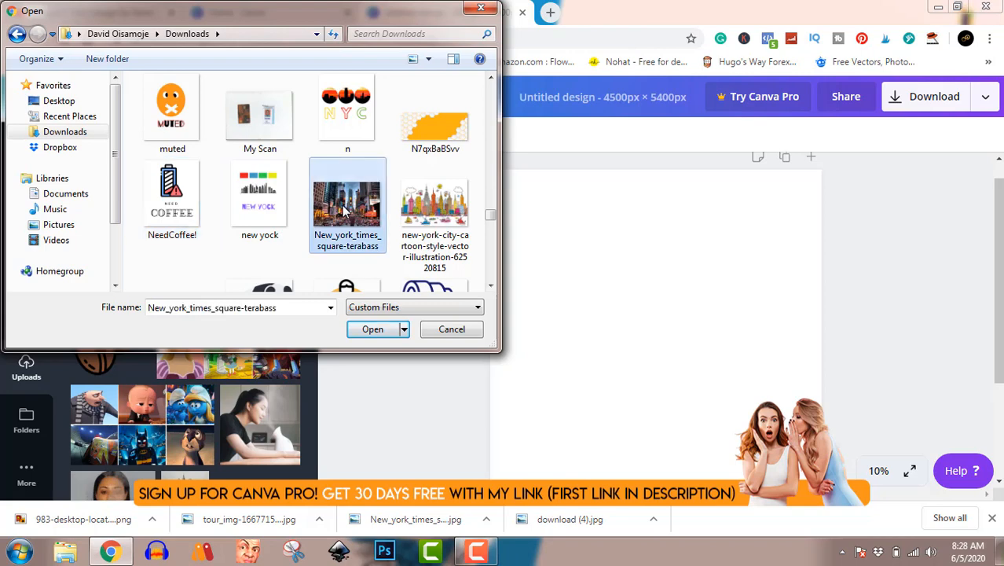
left_click(371, 329)
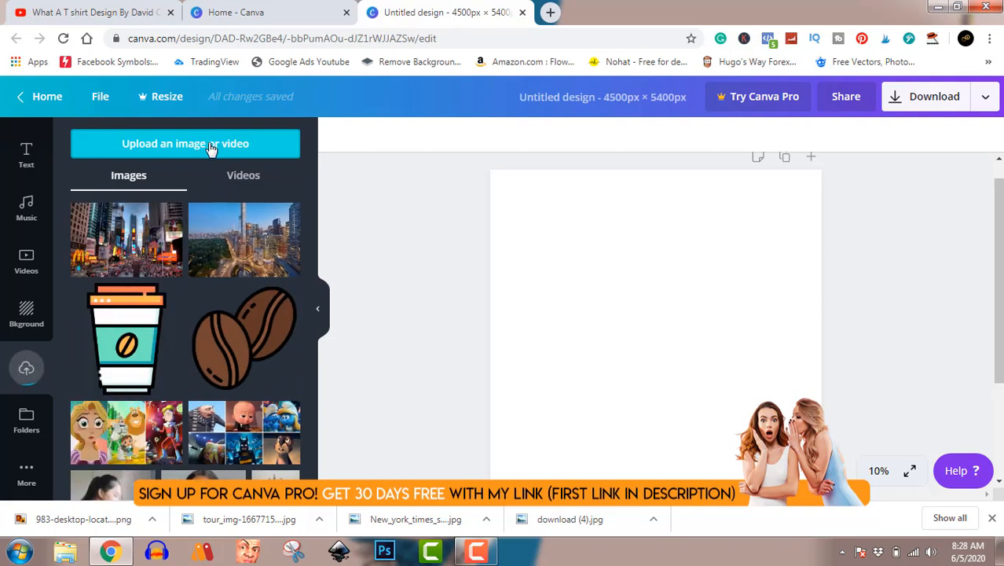
left_click(210, 147)
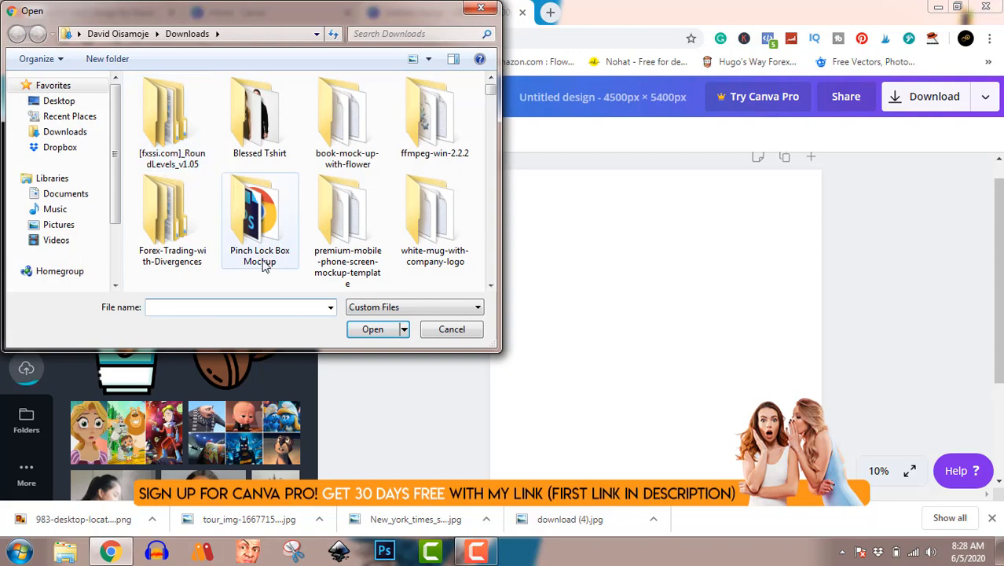
left_click(264, 265)
type("tobi-removebg-preview")
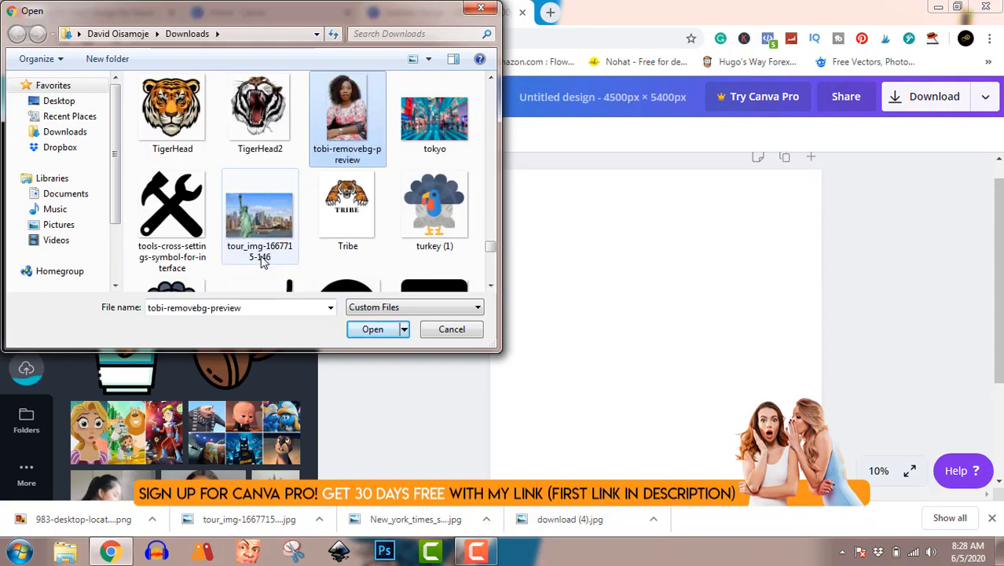
left_click(253, 234)
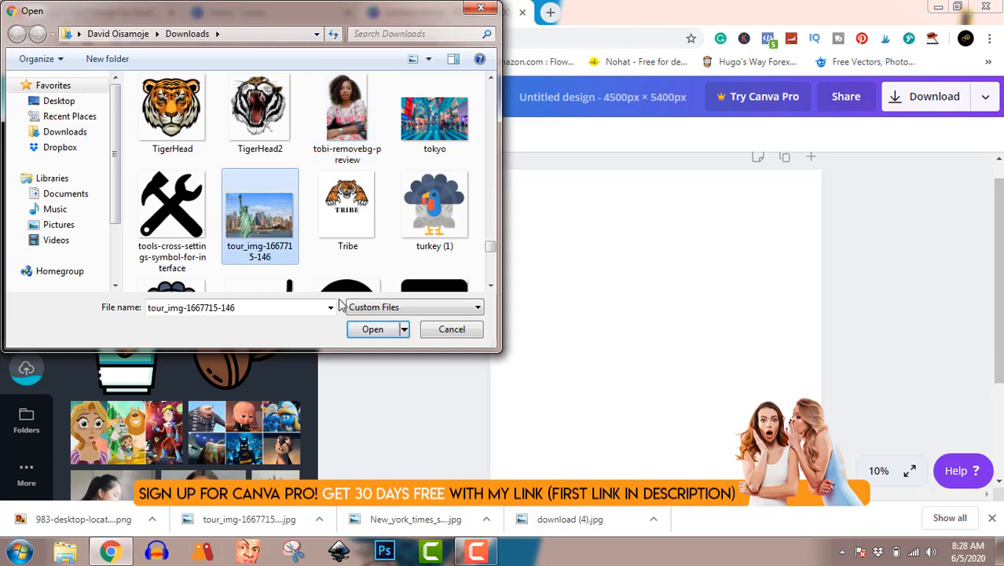
left_click(374, 329)
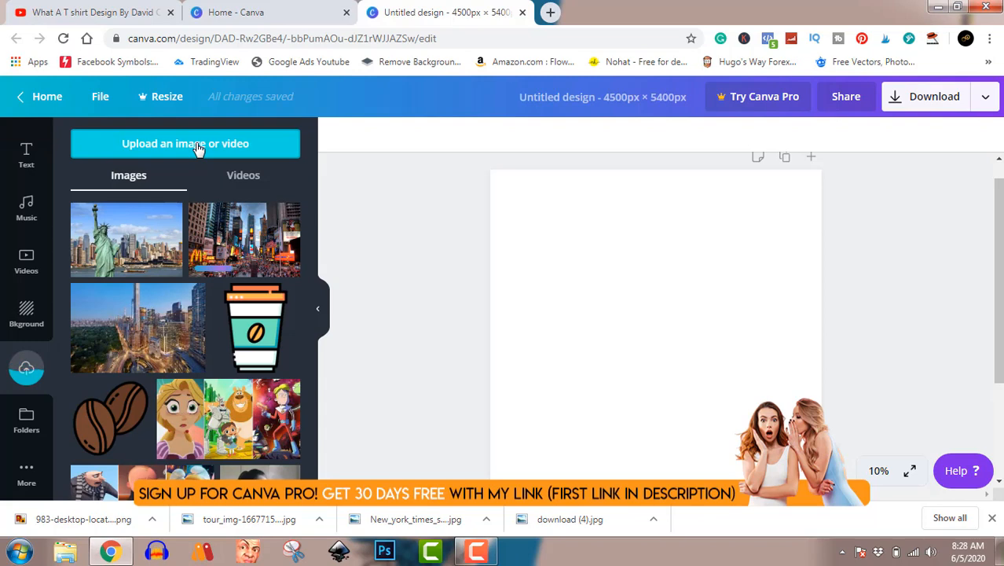
Step: Upload the dusk skyline image "983-desktop-location-description" from the Downloads folder
left_click(197, 145)
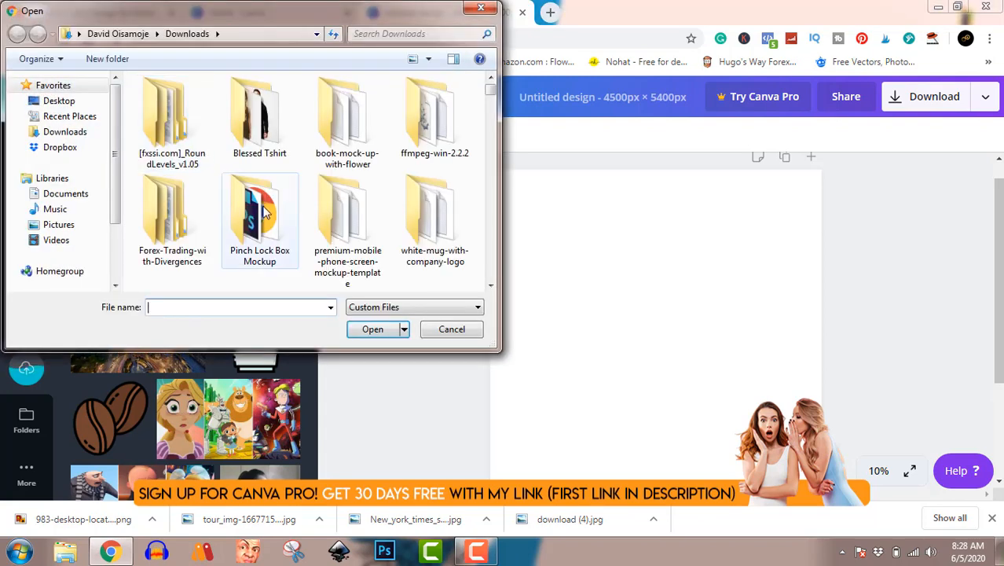
left_click(264, 210)
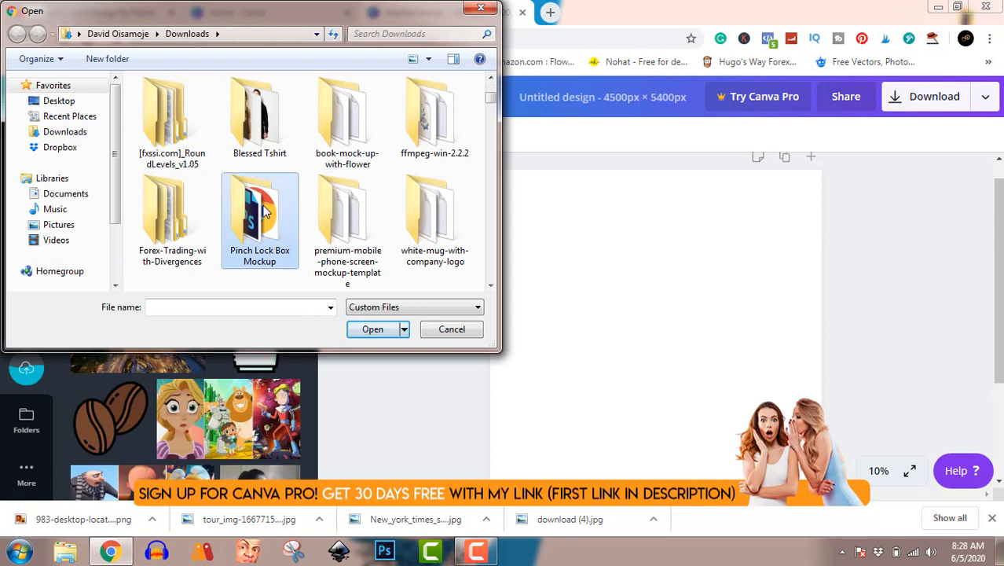
key("9")
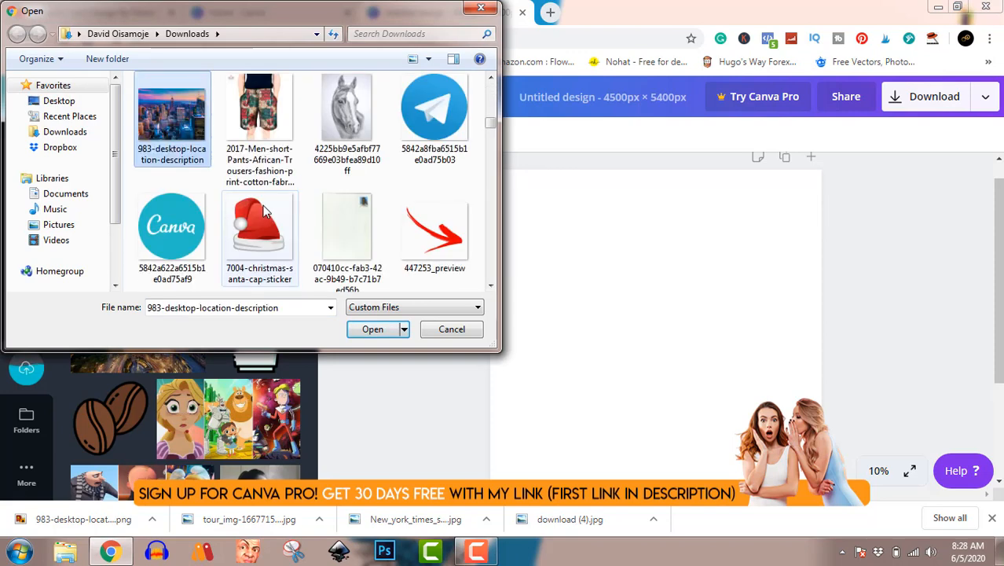
left_click(370, 329)
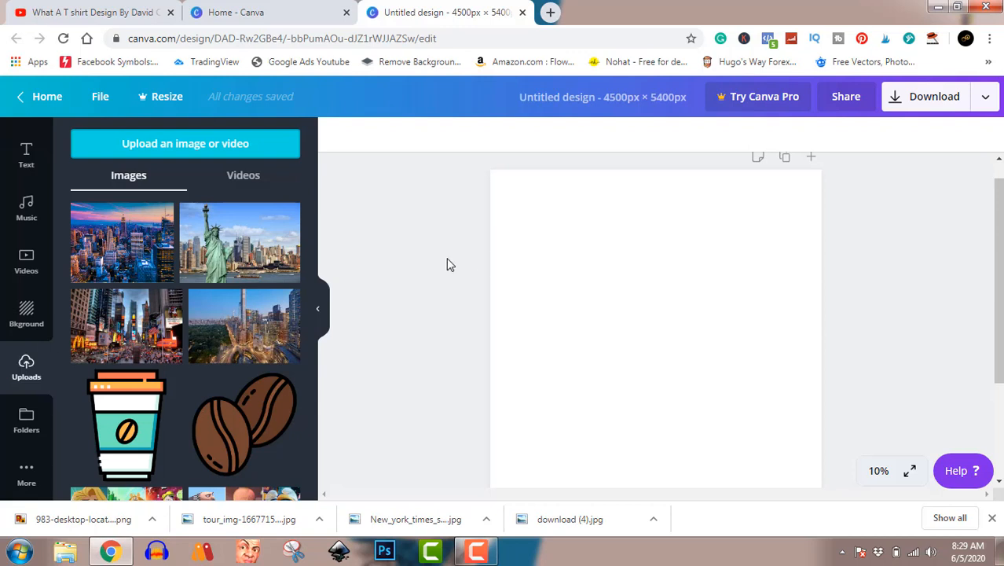
Step: Place the city and park photo in the page's lower right area and a reduced Times Square photo overlapping its left part, top edges aligned
left_click(266, 324)
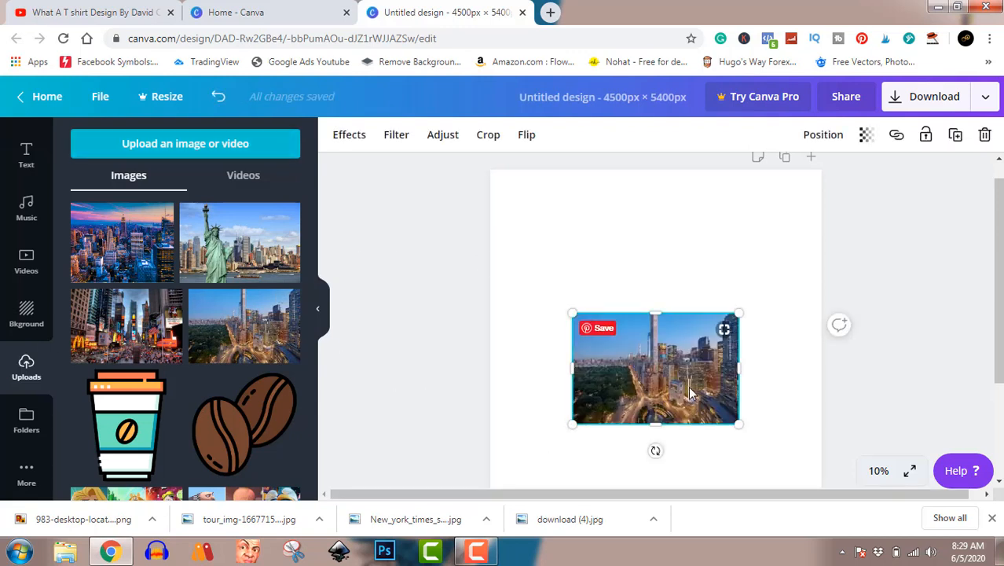
left_click_drag(689, 393, 736, 438)
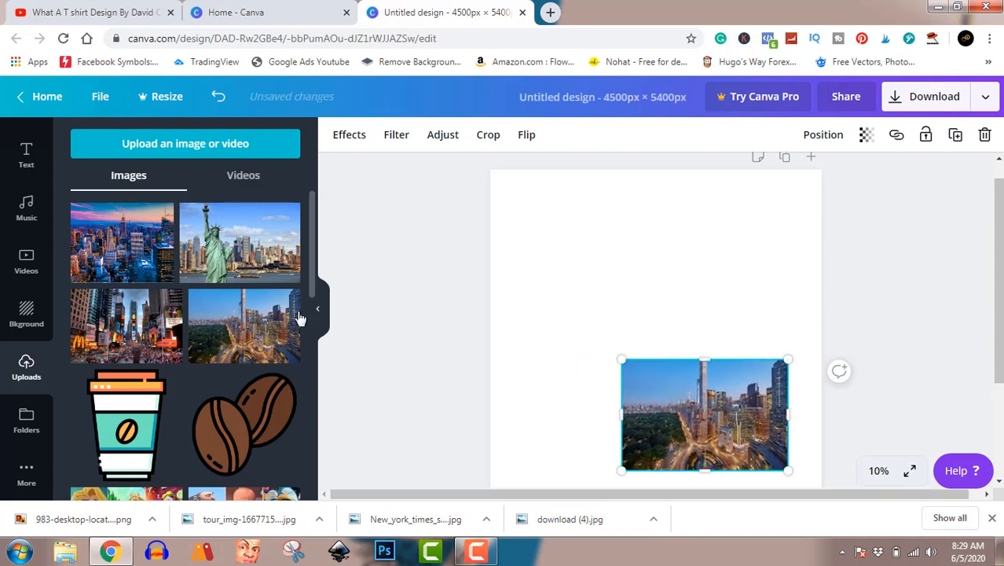
left_click(126, 326)
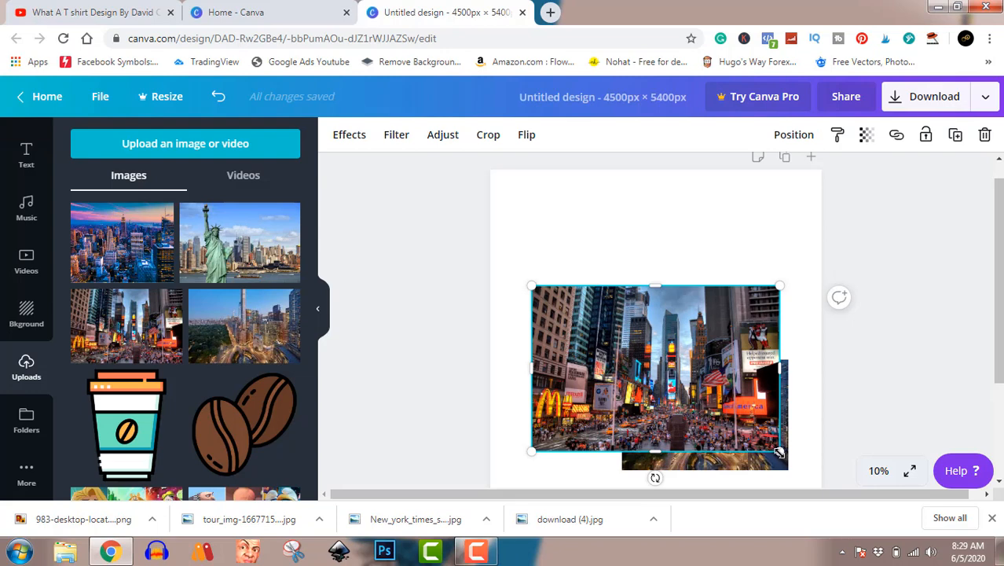
left_click_drag(778, 453, 699, 403)
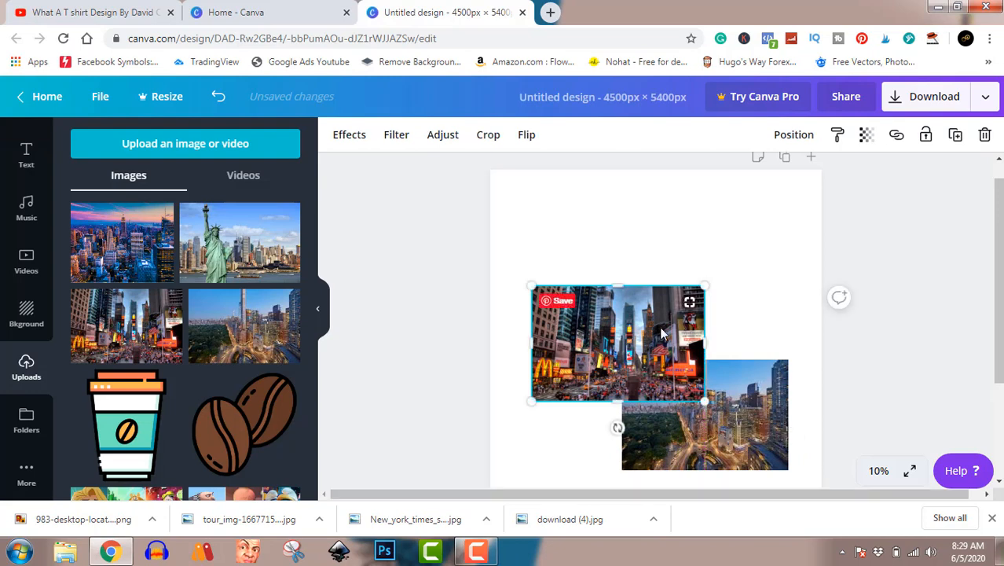
left_click_drag(660, 328, 648, 400)
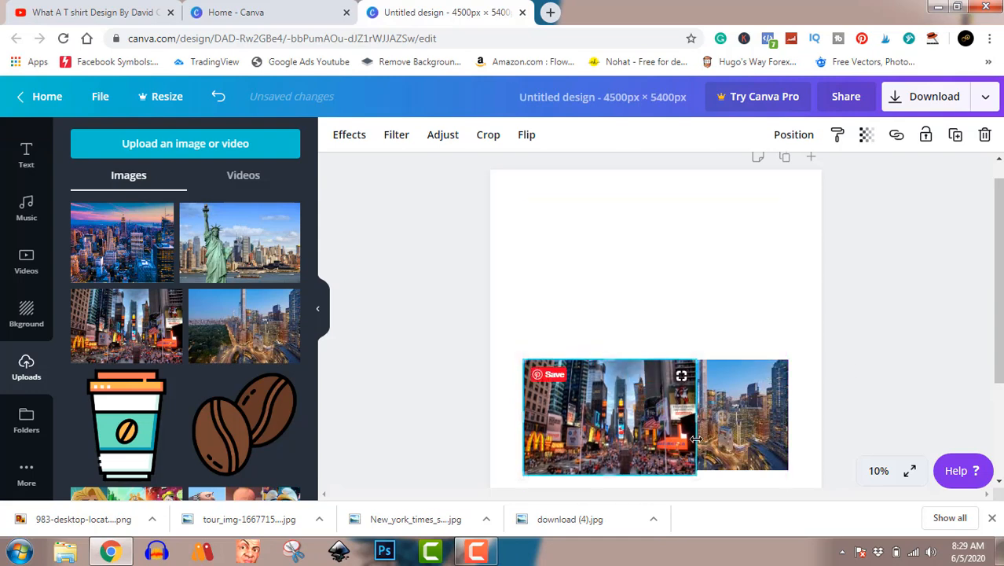
Step: Scale down the Times Square and city park photos to matching sizes and set them side by side with touching edges
left_click_drag(695, 473, 652, 450)
left_click(714, 446)
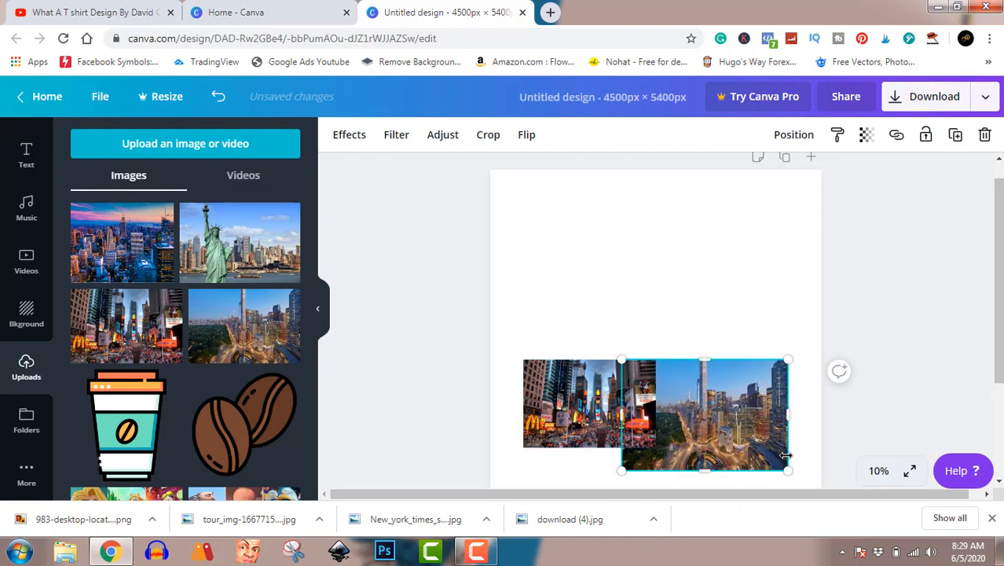
left_click_drag(787, 471, 755, 448)
left_click_drag(717, 417, 750, 414)
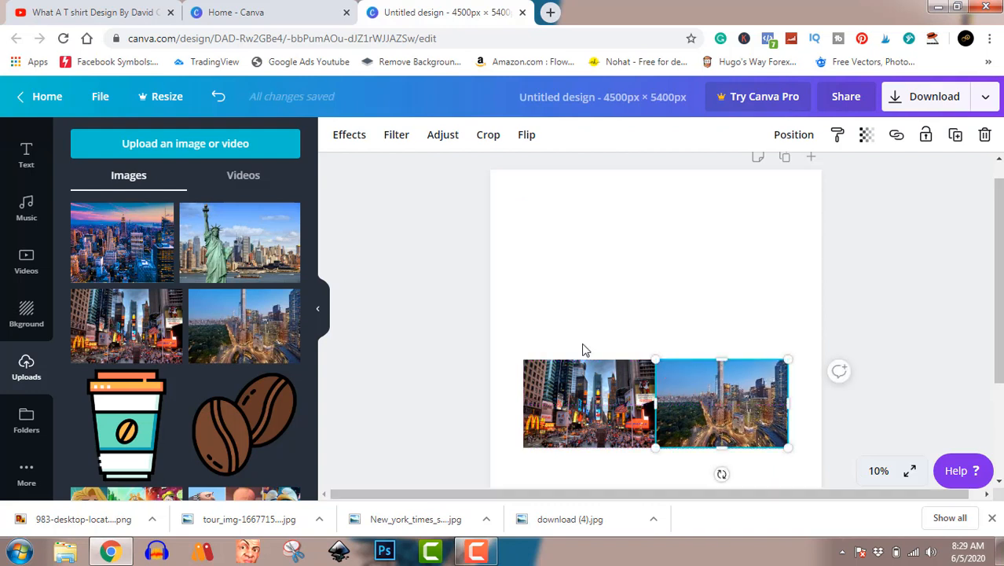
Step: Add the Statue of Liberty photo above Times Square at matching width, and a reduced dusk skyline photo beside it with top edges aligned
left_click(238, 263)
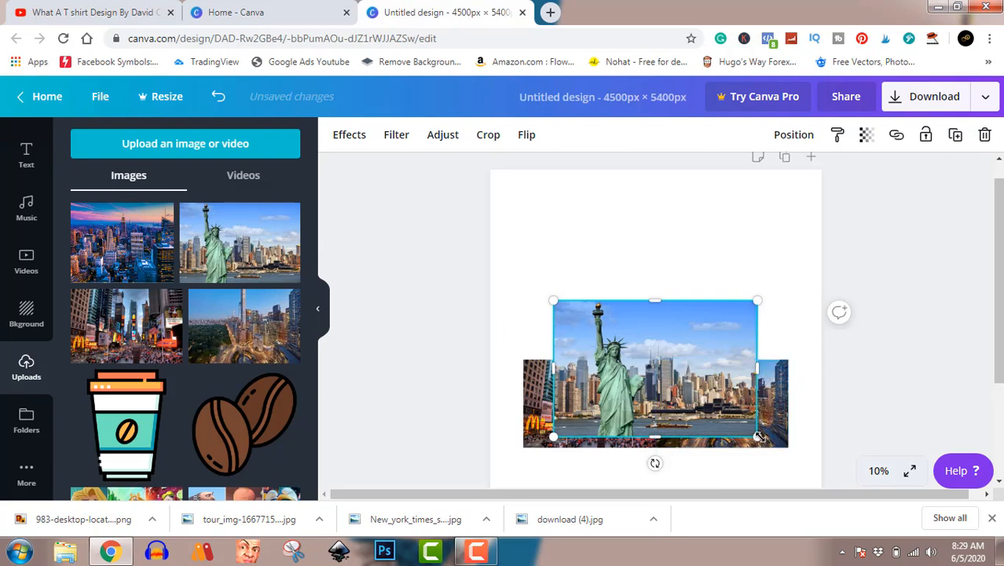
left_click_drag(740, 432, 679, 387)
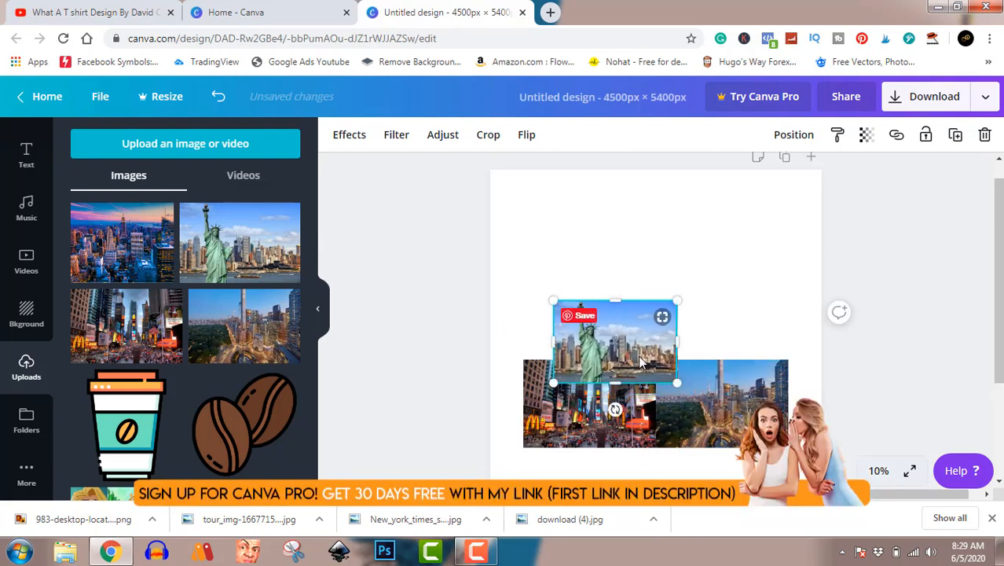
left_click_drag(641, 353, 610, 340)
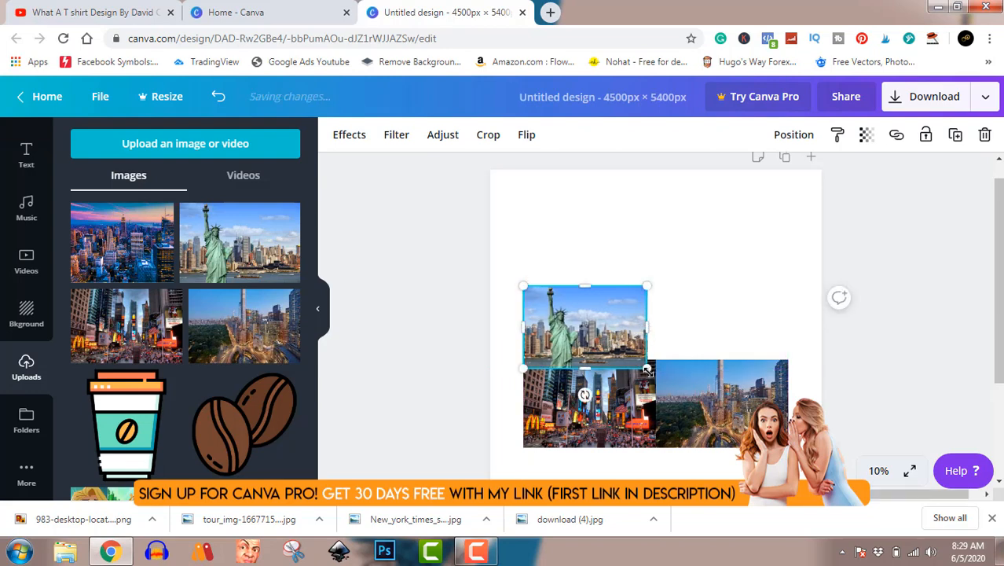
left_click_drag(646, 368, 657, 376)
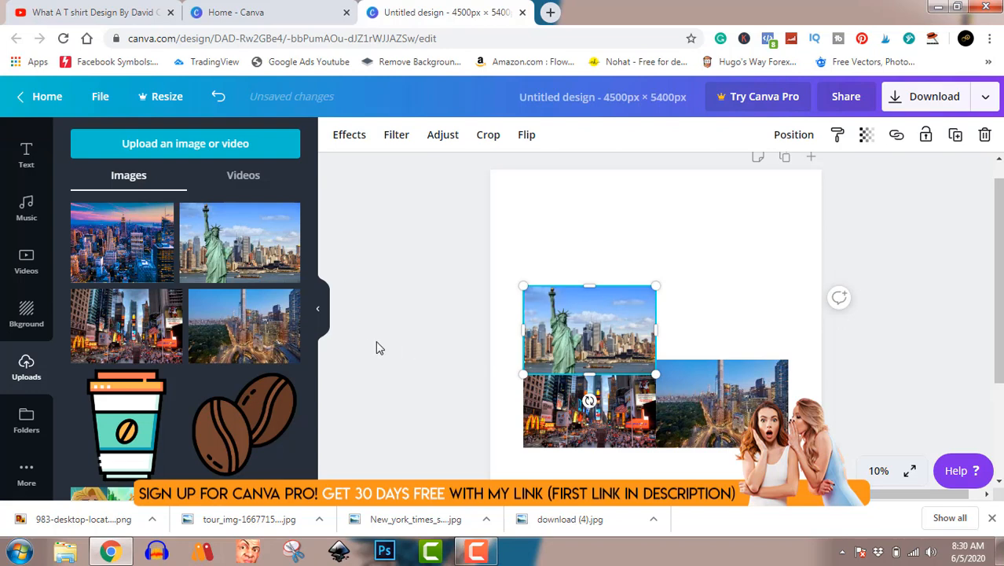
left_click(137, 257)
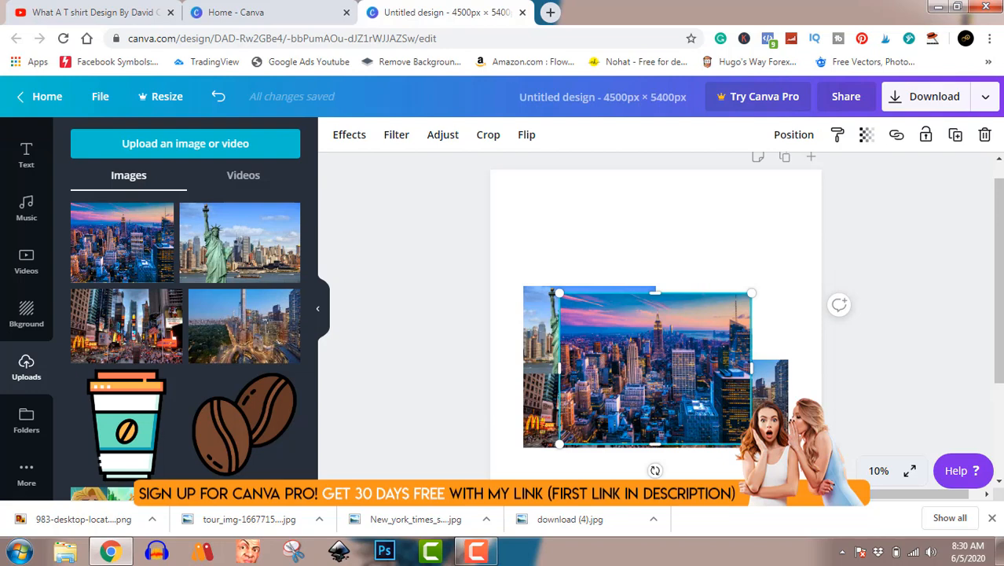
left_click_drag(711, 416, 750, 345)
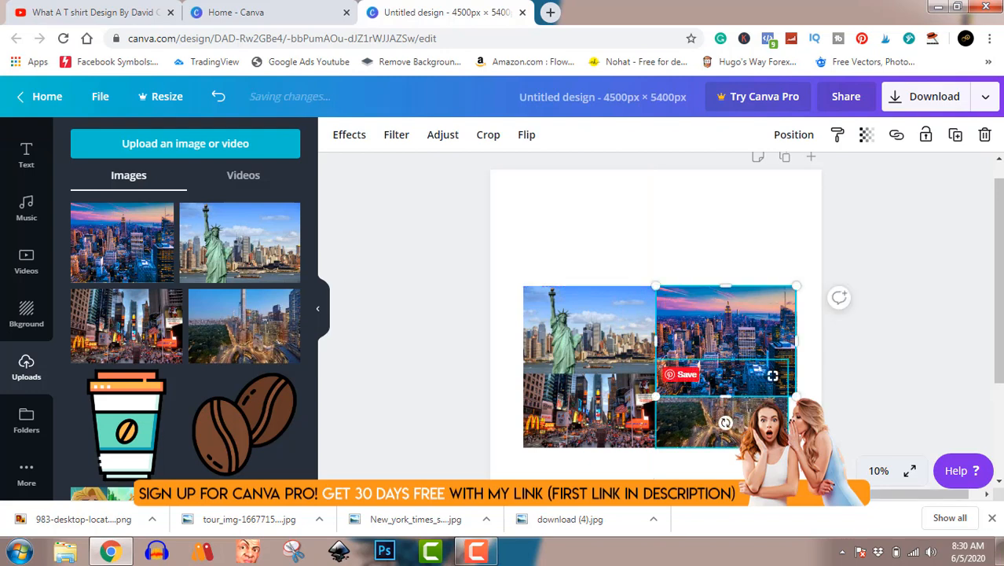
Step: Bring the city and park photo to the front so it overlaps the dusk skyline photo
left_click(747, 420)
right_click(823, 415)
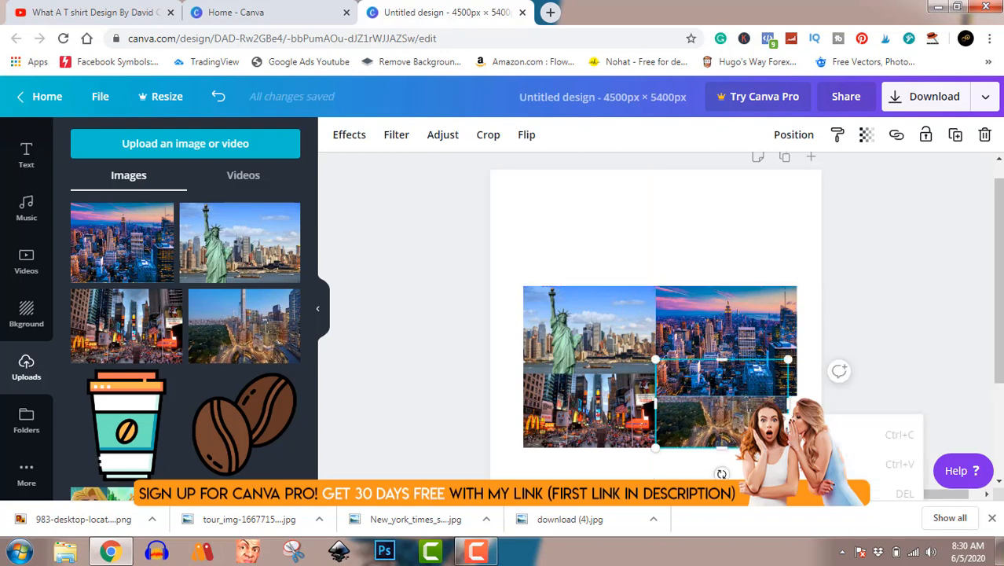
left_click(937, 341)
scroll(936, 341, "down", 3)
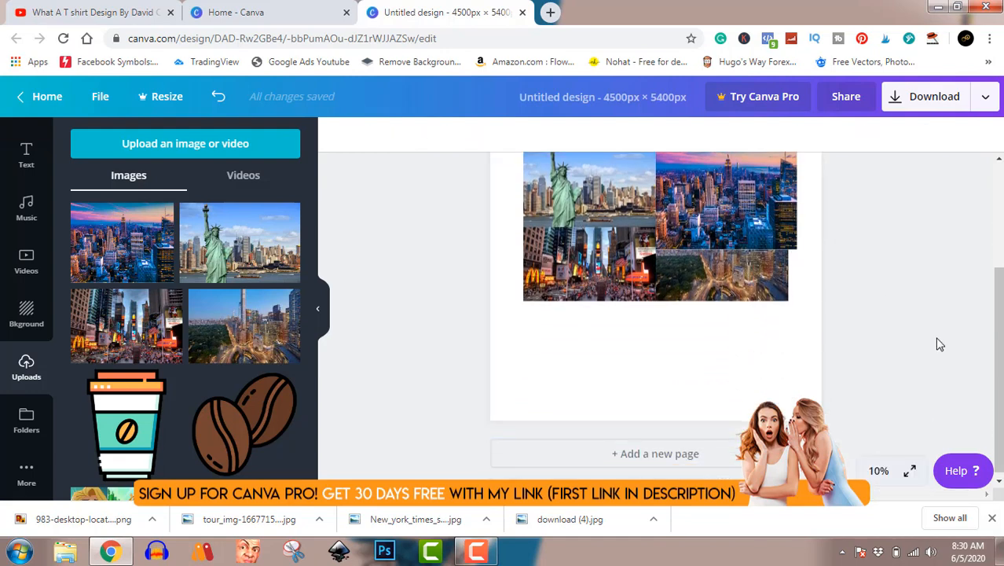
left_click(744, 272)
right_click(746, 278)
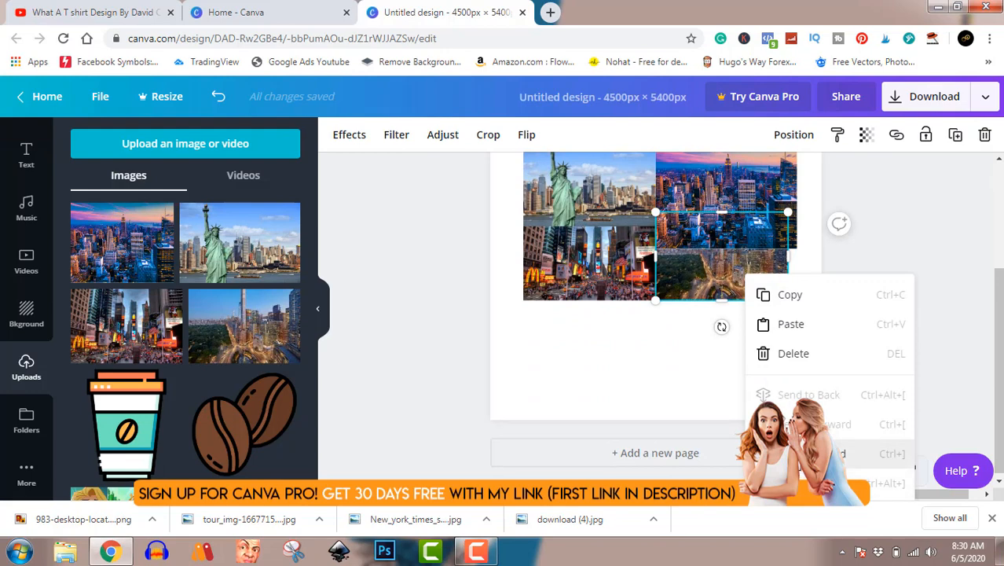
right_click(705, 275)
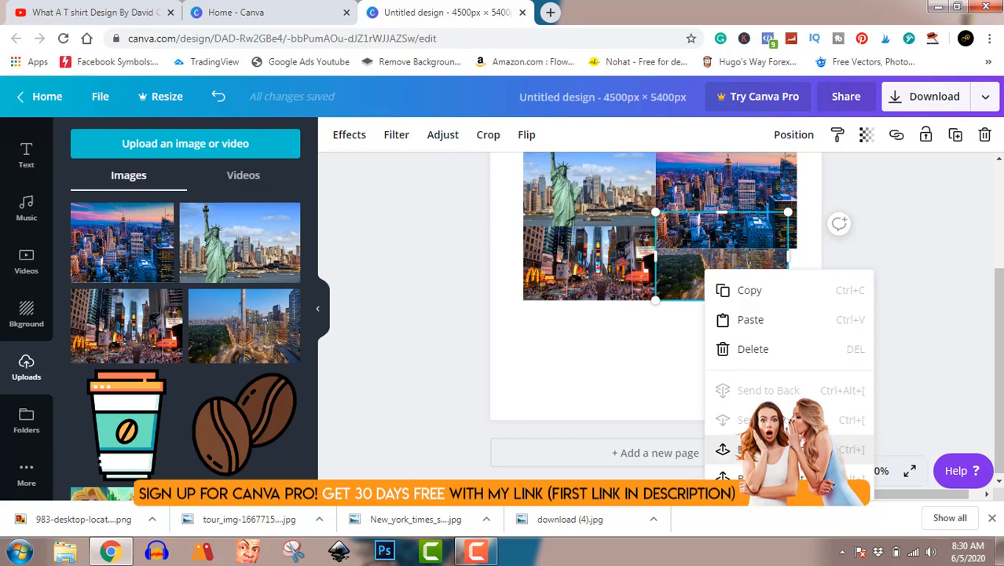
left_click(754, 448)
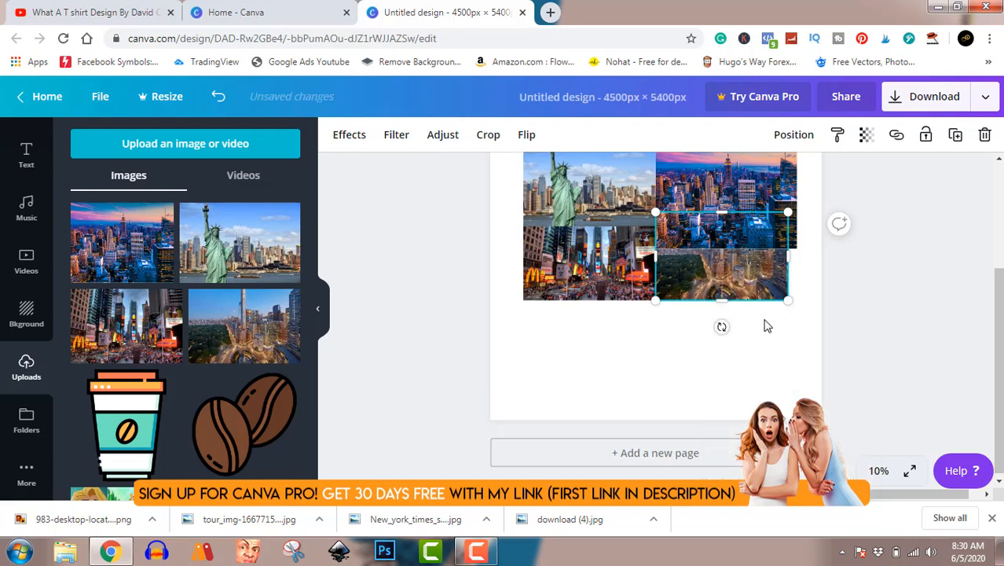
right_click(743, 264)
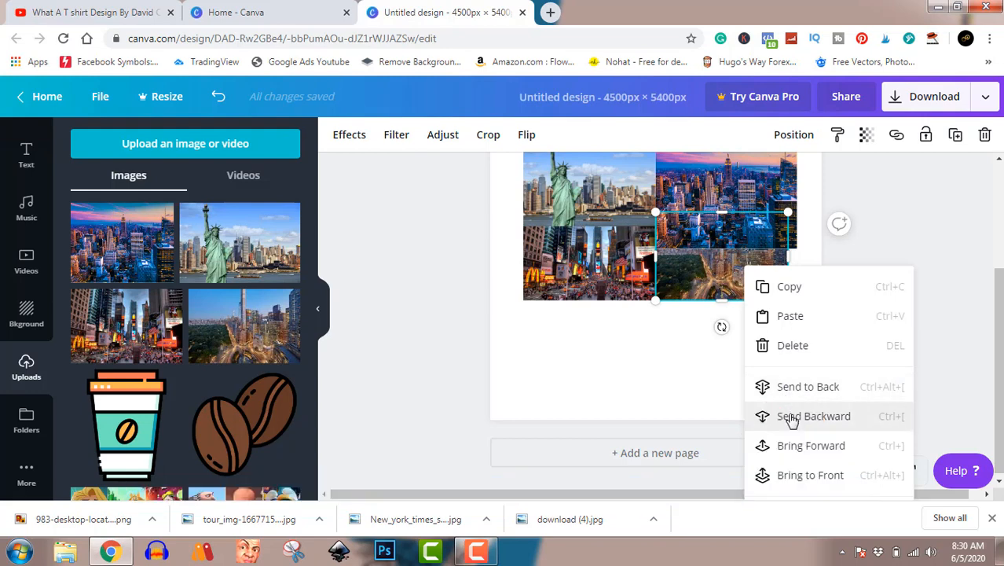
left_click(794, 446)
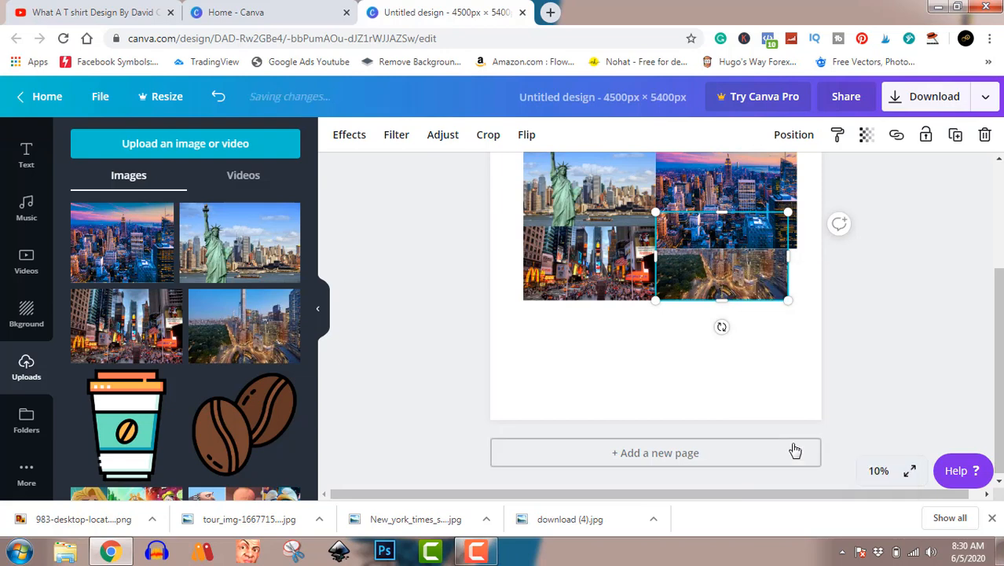
right_click(759, 293)
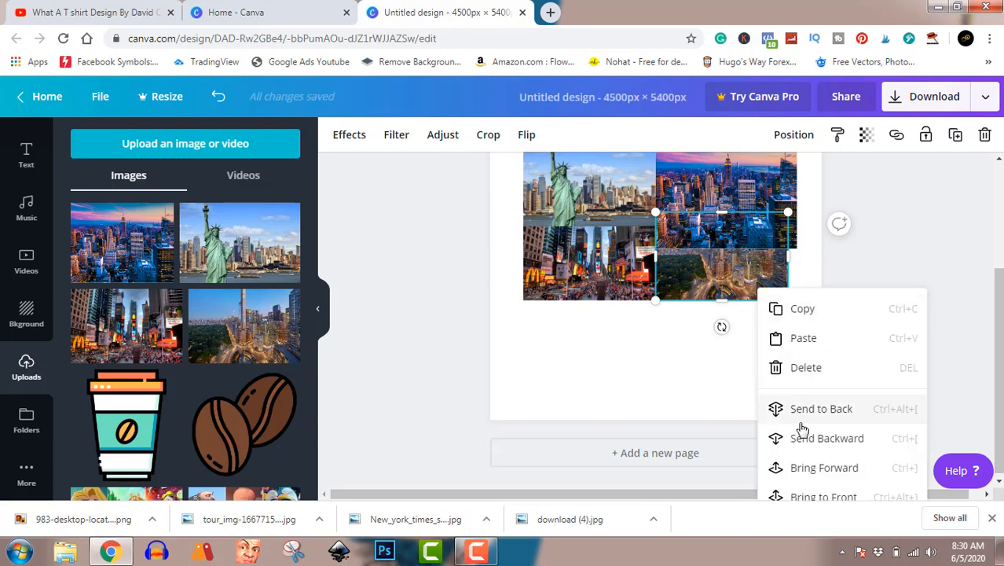
left_click(817, 495)
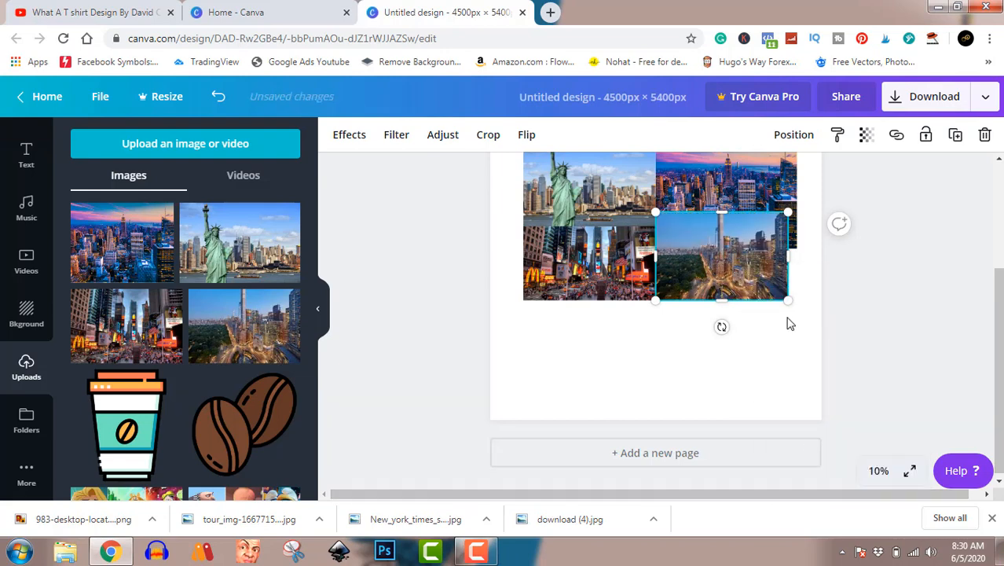
Step: Widen the city and park photo until its outer edge lines up with the dusk skyline photo above it
left_click_drag(787, 258, 796, 260)
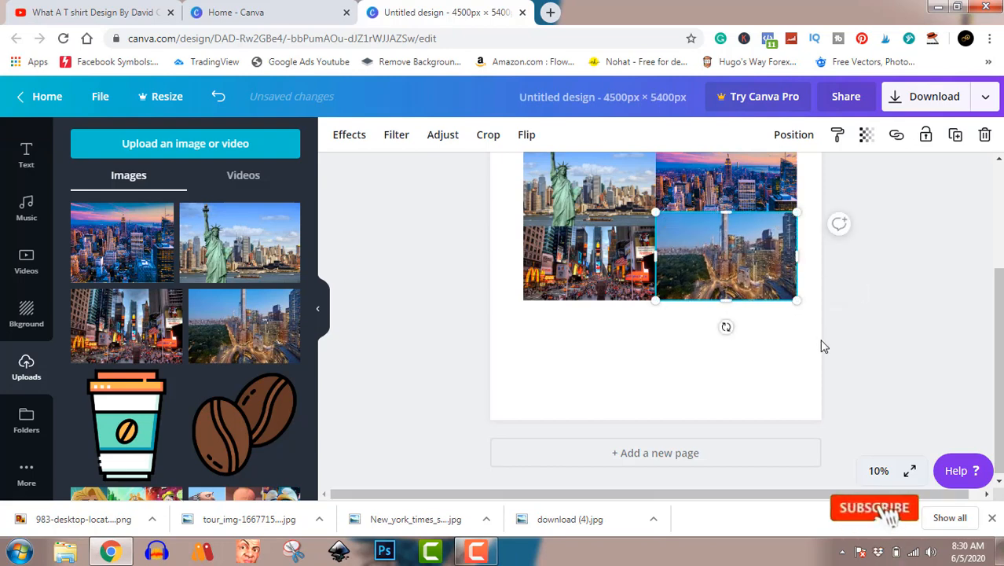
scroll(822, 346, "up", 2)
left_click(937, 353)
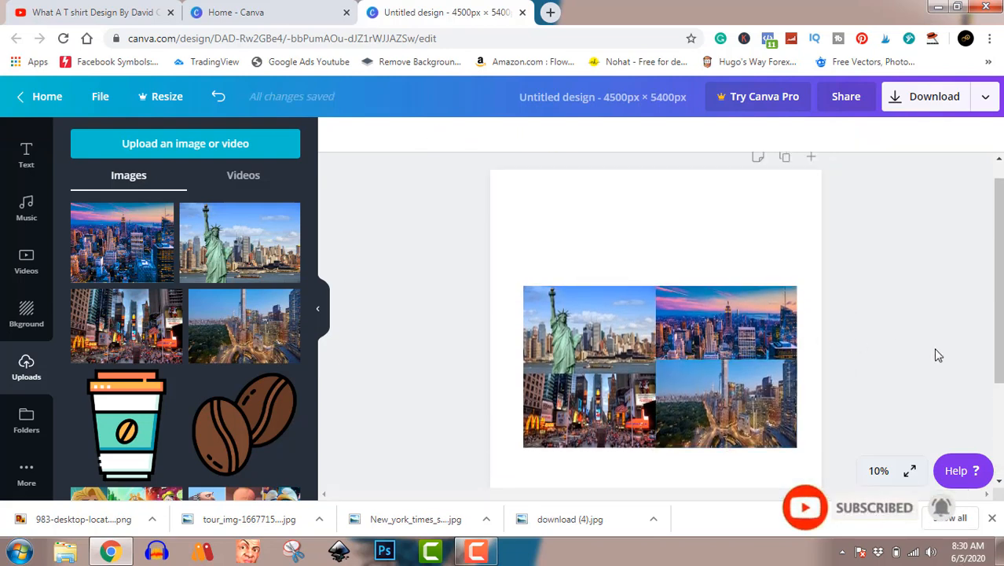
Step: Add the "DAZZLE eau de parfum" font combination, enlarge it and centre it horizontally over the lower part of the photo grid
left_click_drag(999, 320, 999, 379)
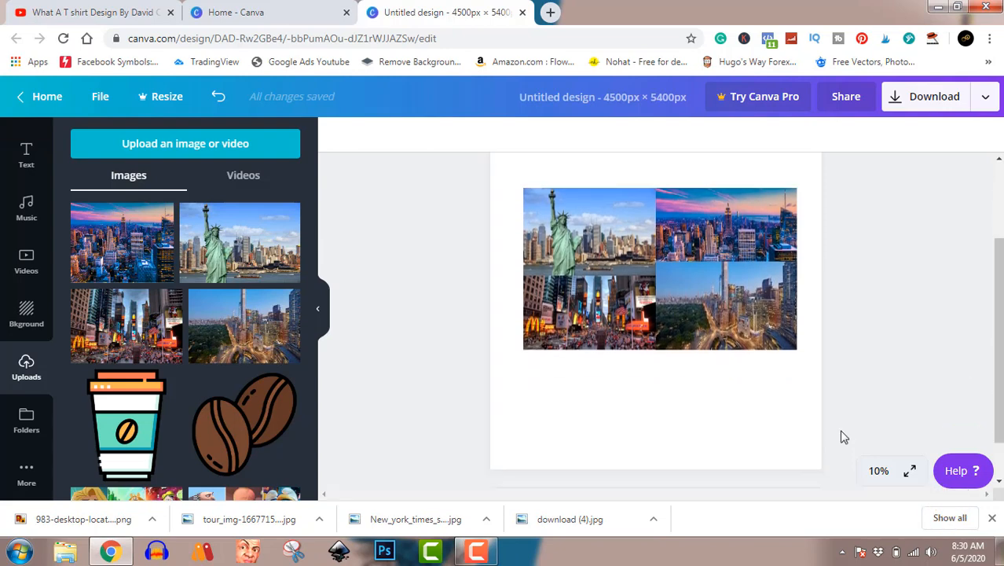
left_click(28, 161)
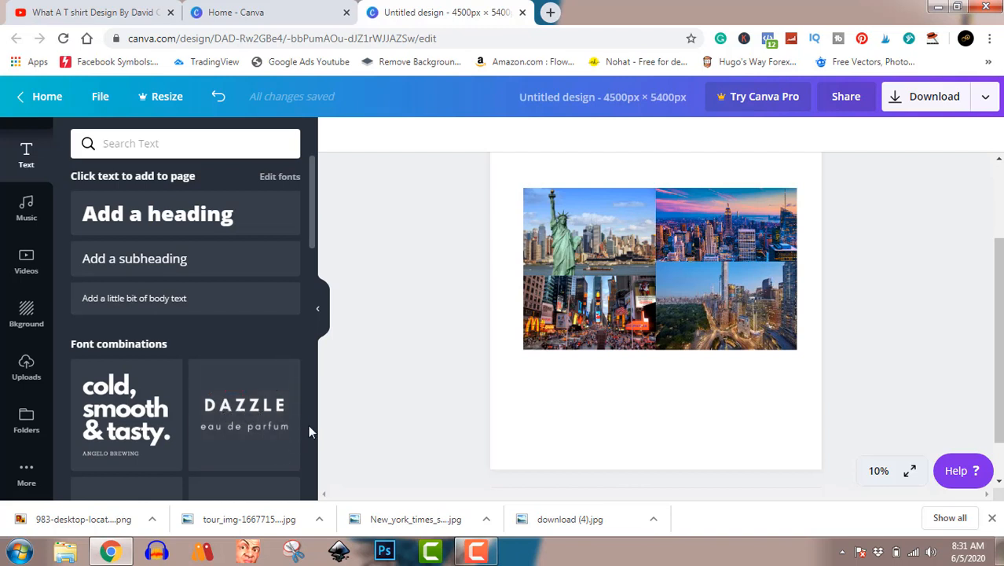
left_click(250, 410)
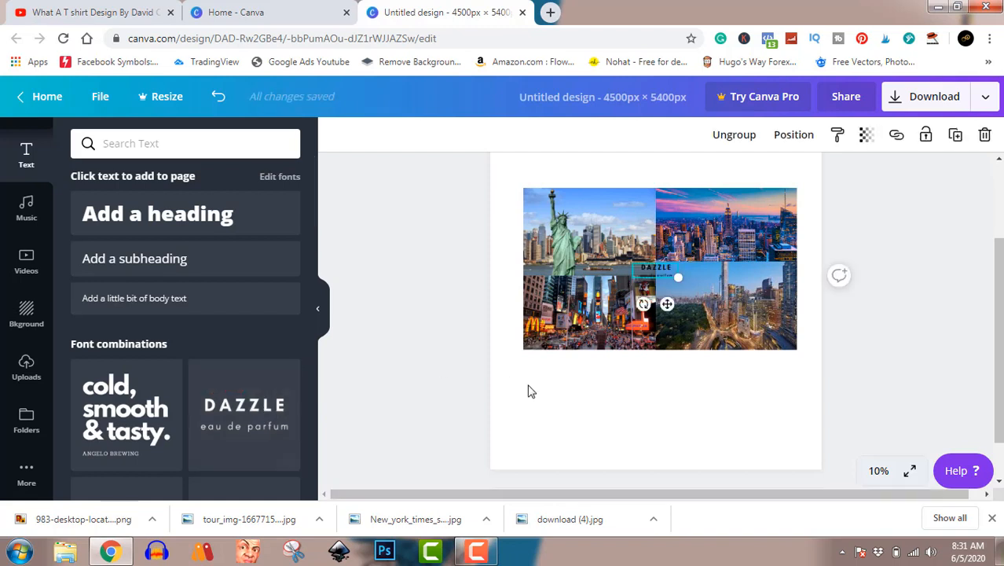
left_click_drag(678, 277, 885, 392)
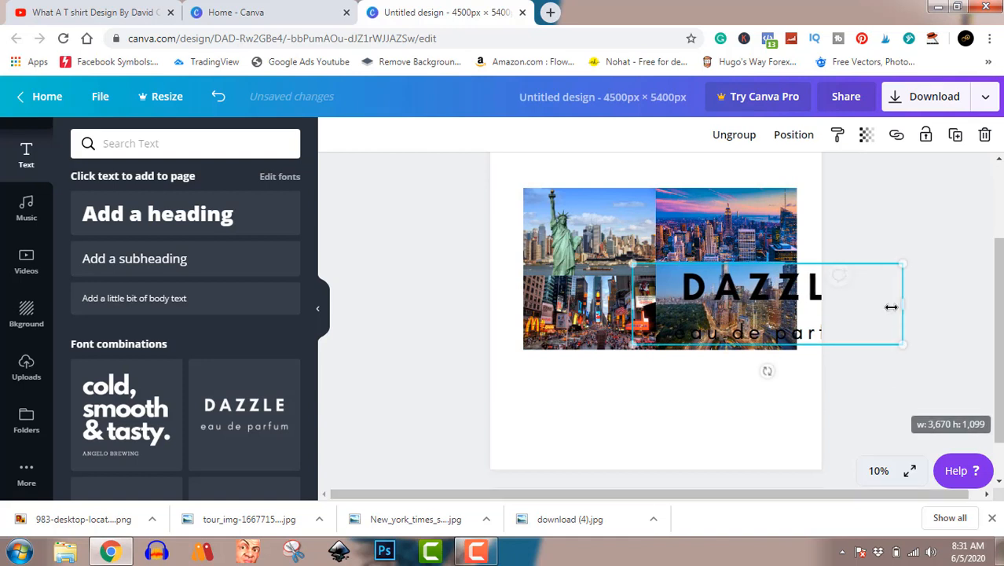
left_click_drag(890, 310, 804, 319)
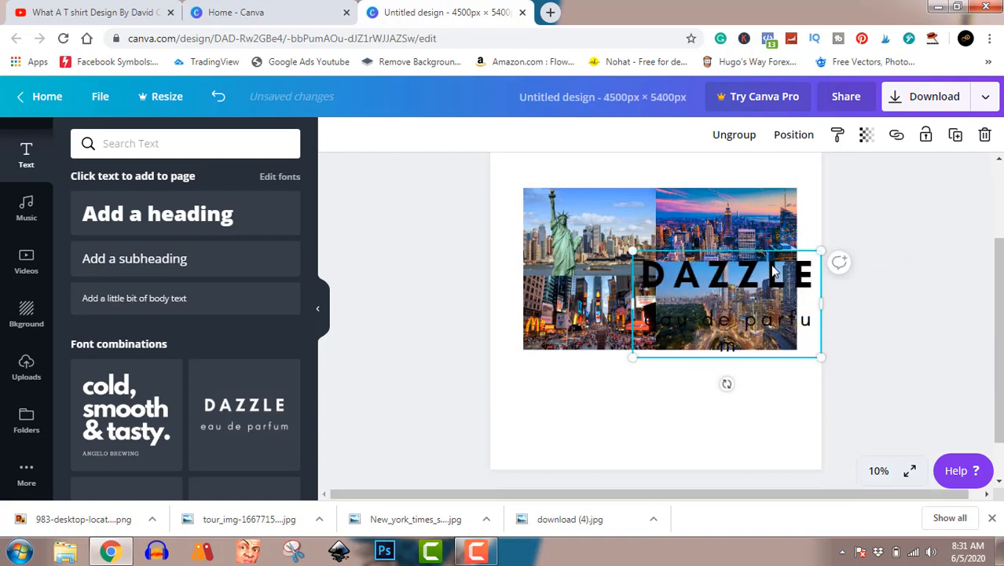
mouse_move(707, 269)
left_mouse_down()
mouse_move(689, 281)
mouse_move(707, 267)
left_mouse_up()
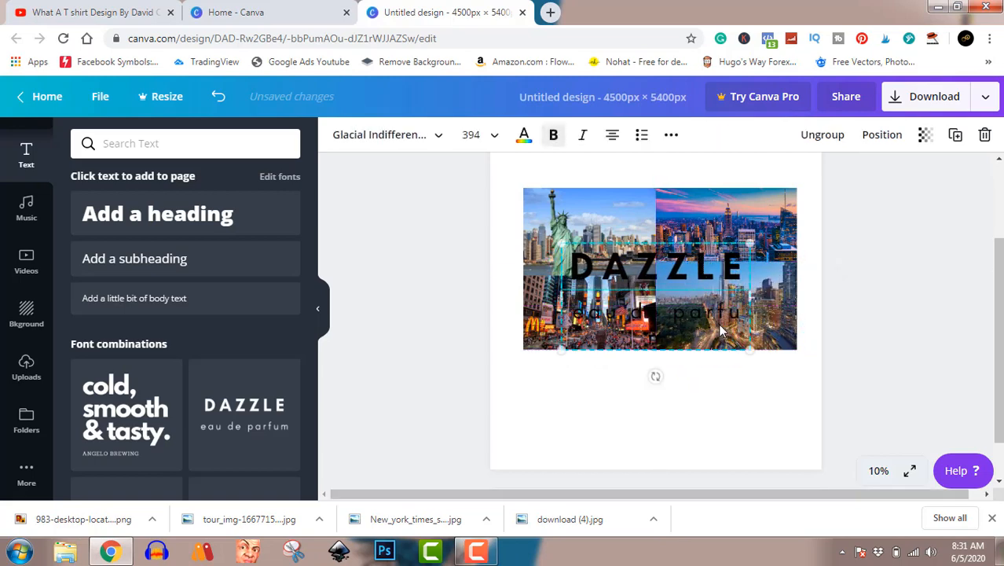
Step: Replace the DAZZLE heading with "NEW YORK" on two lines
double_click(707, 277)
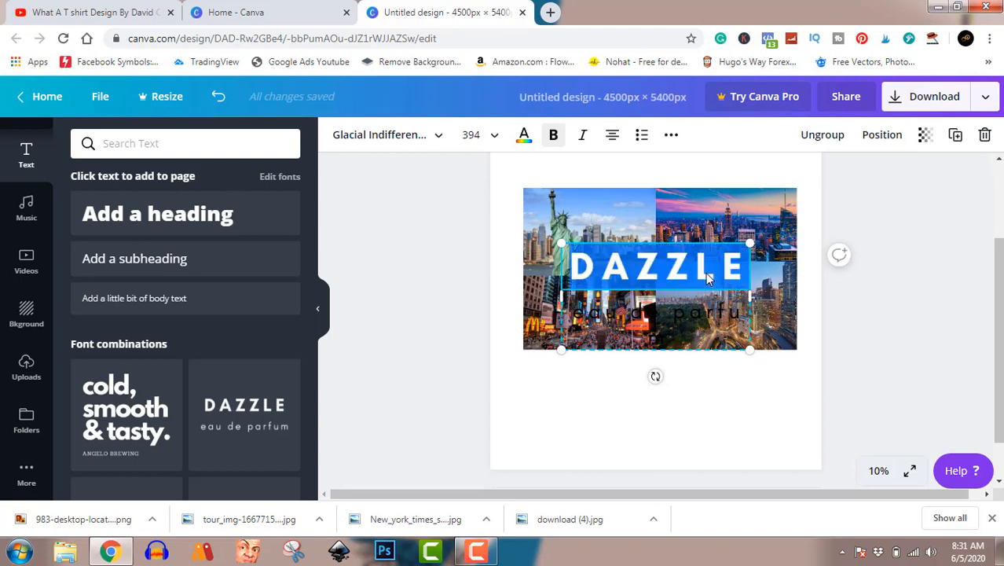
type("NEW")
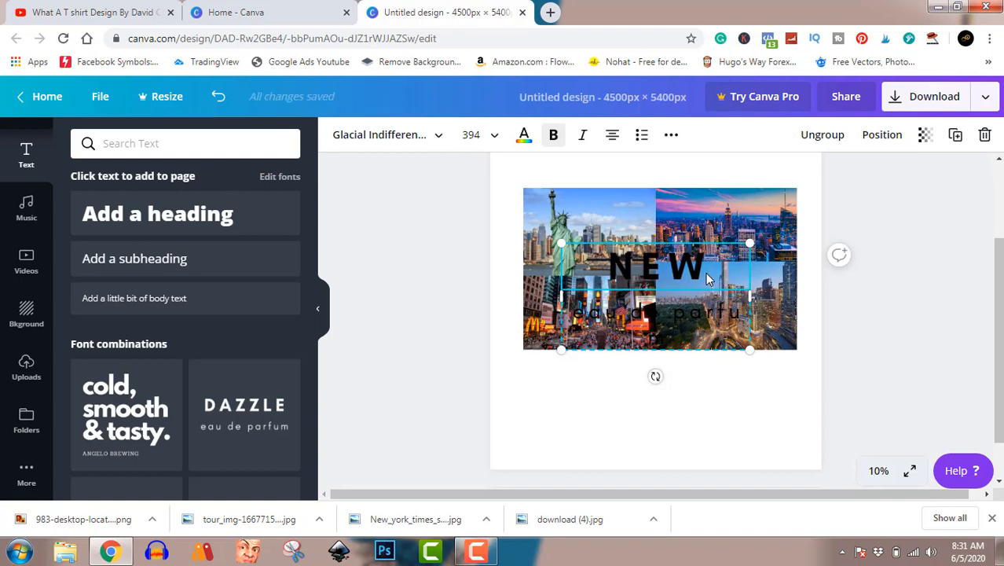
key("Return")
type("Y")
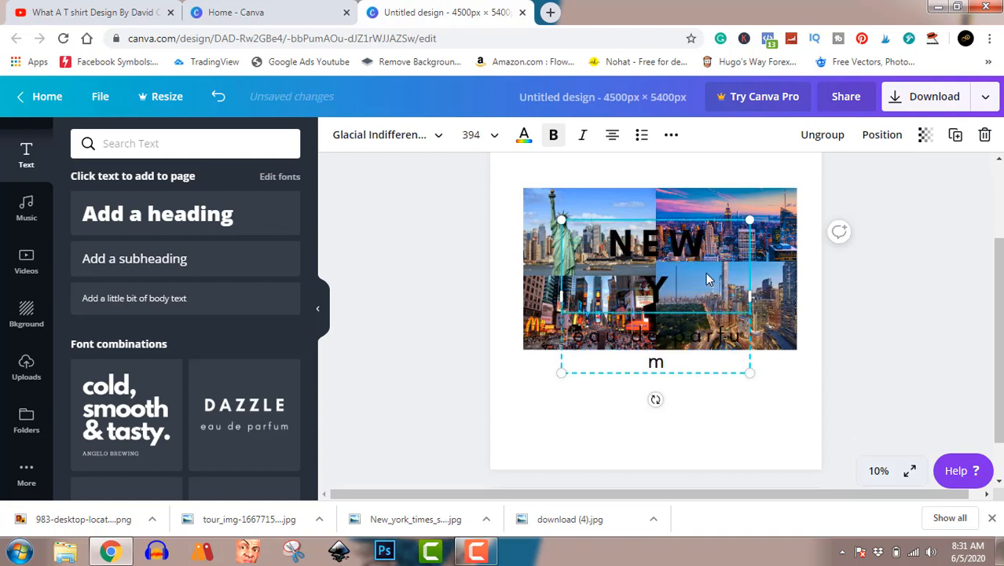
type("ORK")
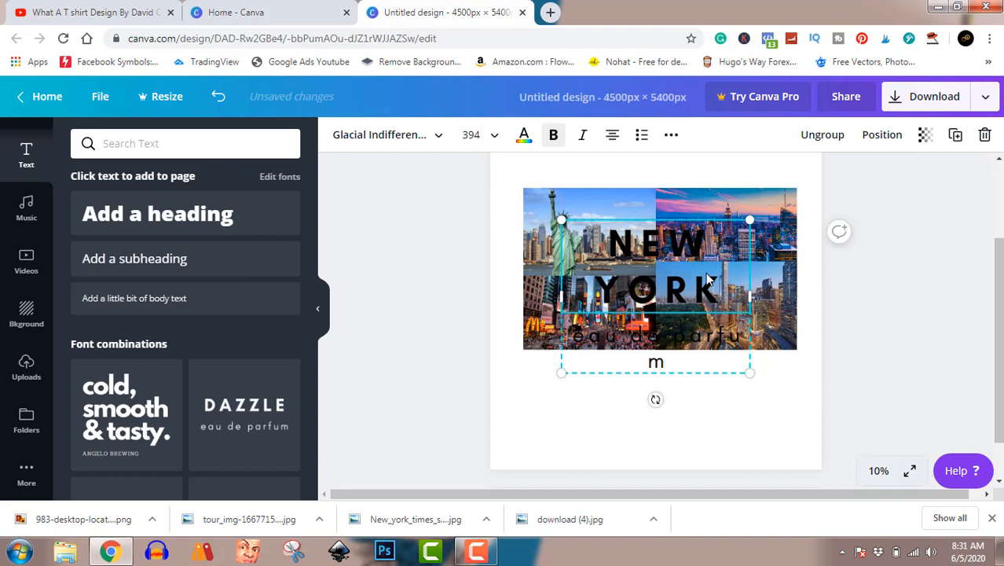
Step: Ungroup the font combination and delete its "eau de parfum" subtitle
left_click(821, 138)
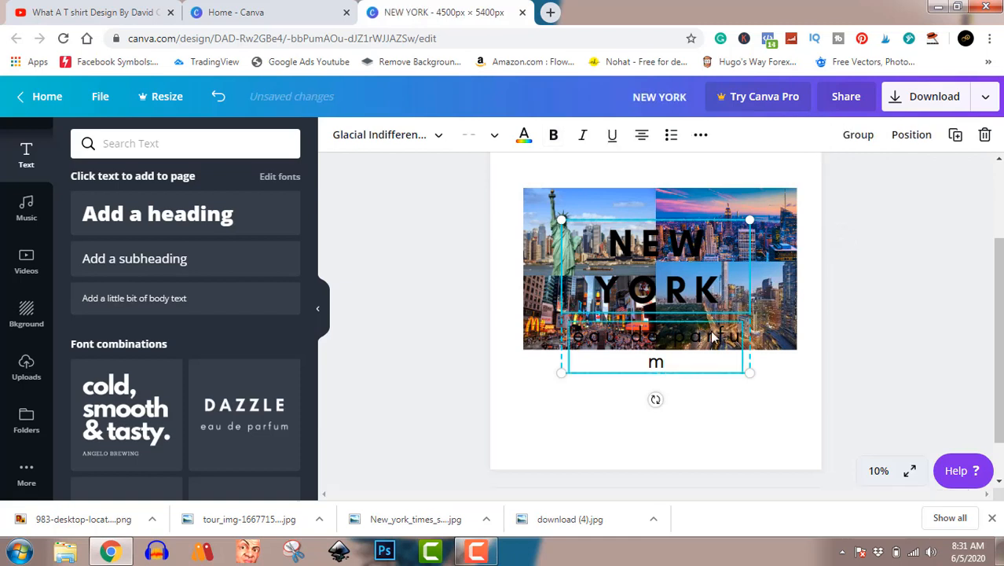
left_click(903, 304)
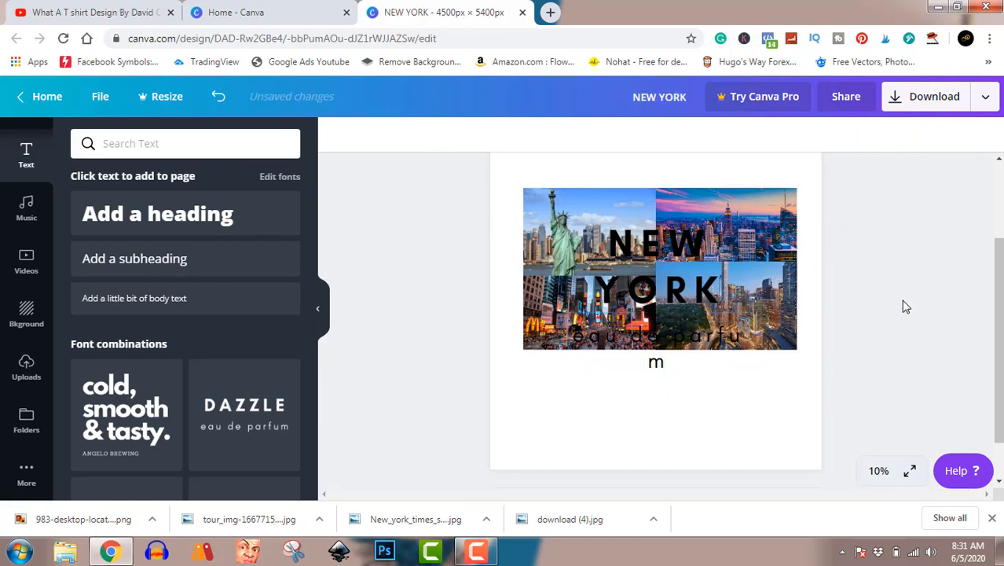
left_click(713, 344)
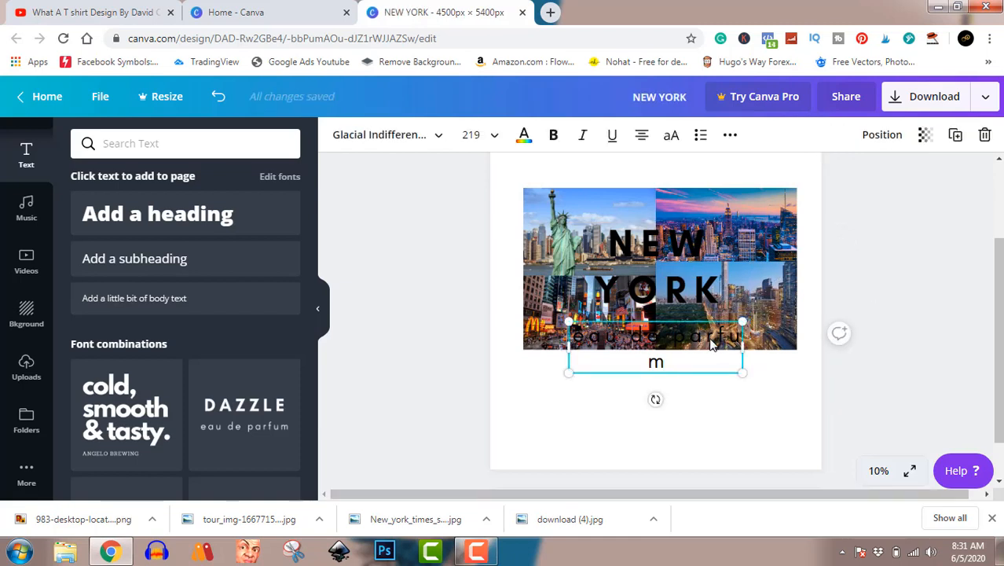
key("Delete")
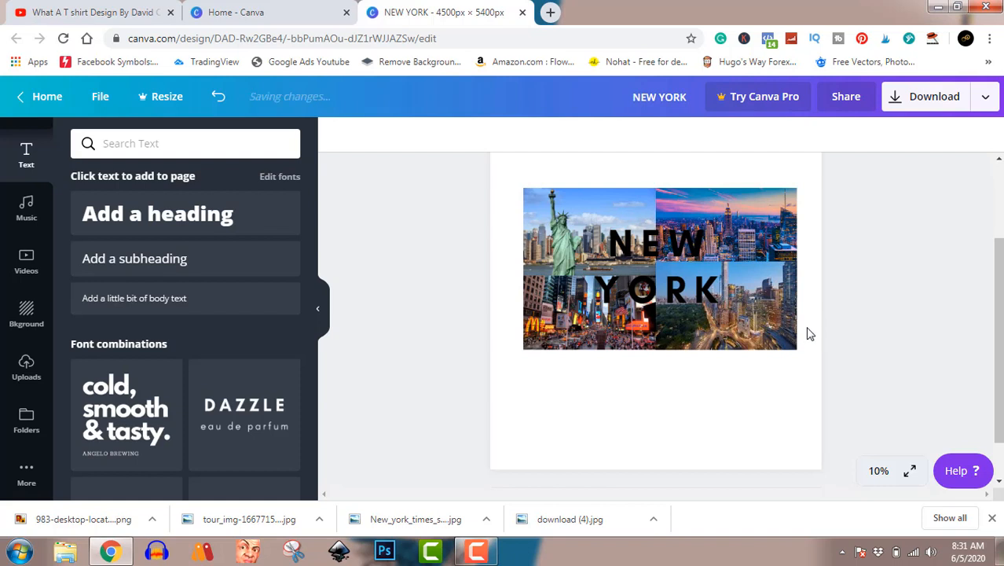
Step: Try white as the NEW YORK text colour and return it to black
left_click(679, 289)
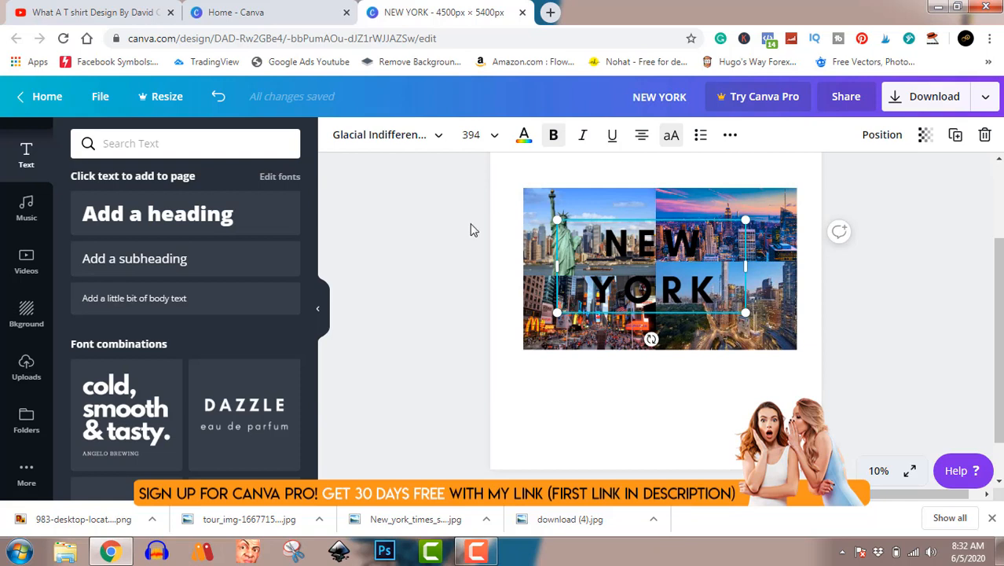
left_click(524, 135)
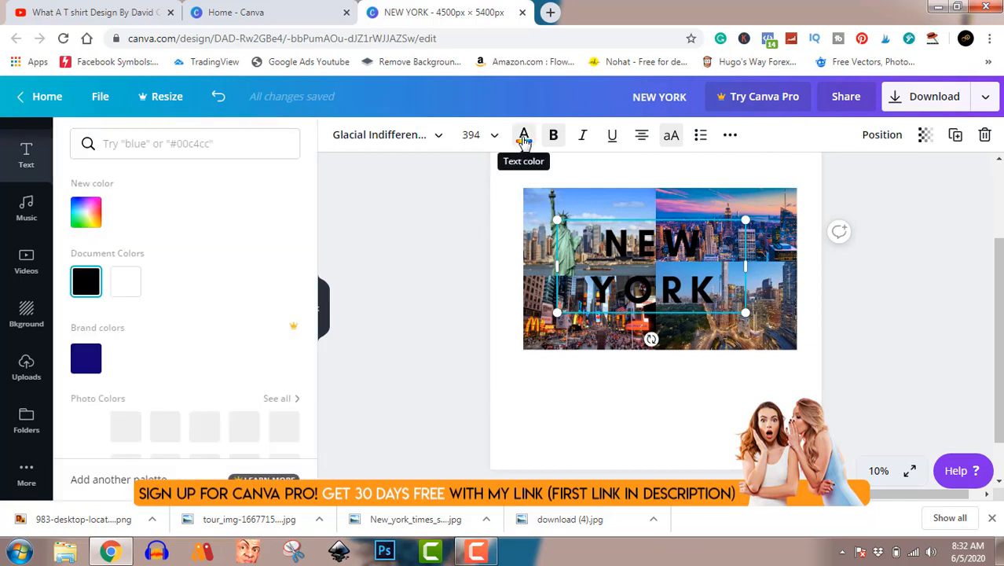
left_click(129, 291)
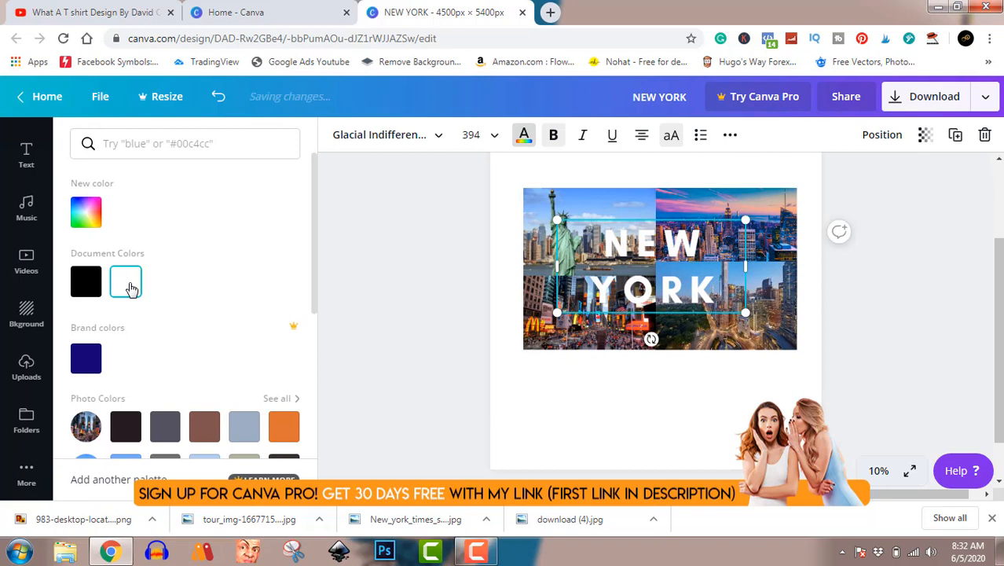
left_click(87, 289)
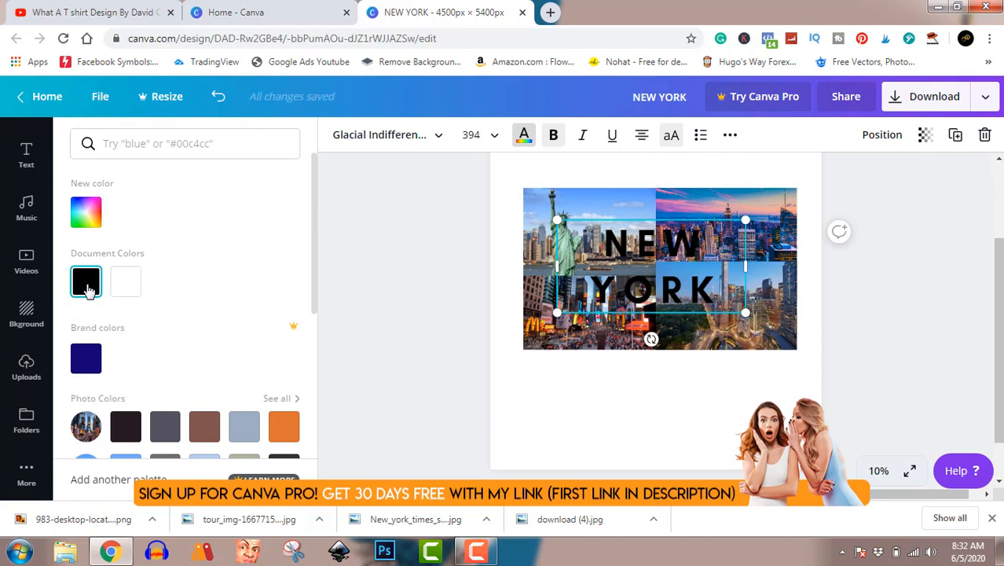
Step: Enlarge the NEW YORK text to a font size of about 539 and reposition it over the middle of the photo grid
left_click(345, 305)
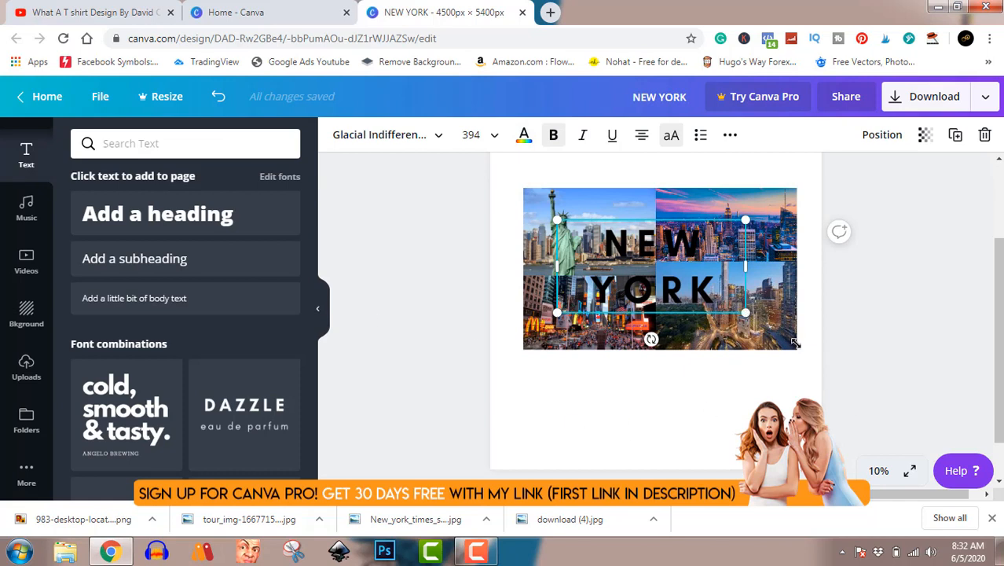
left_click_drag(746, 313, 814, 359)
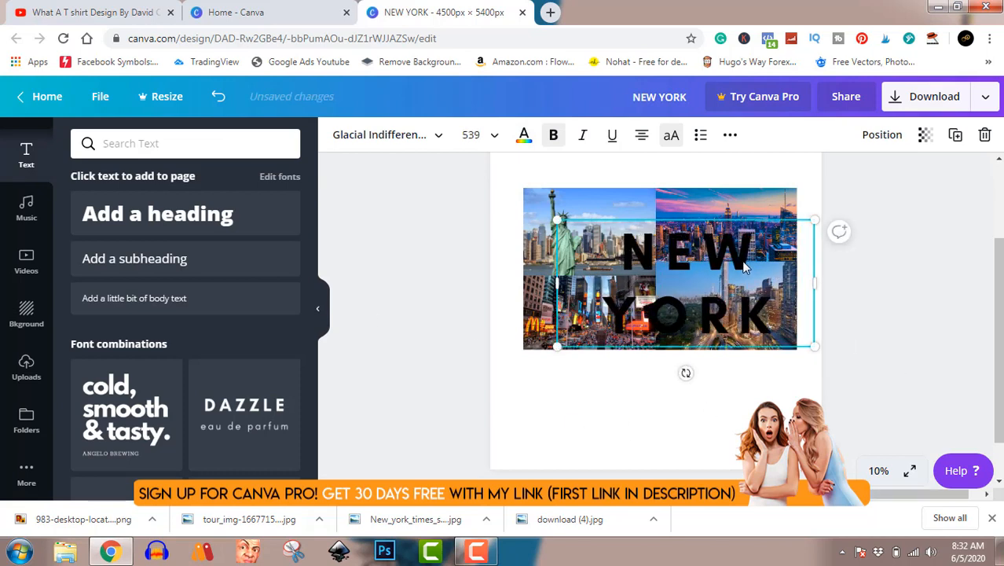
left_click_drag(746, 267, 705, 249)
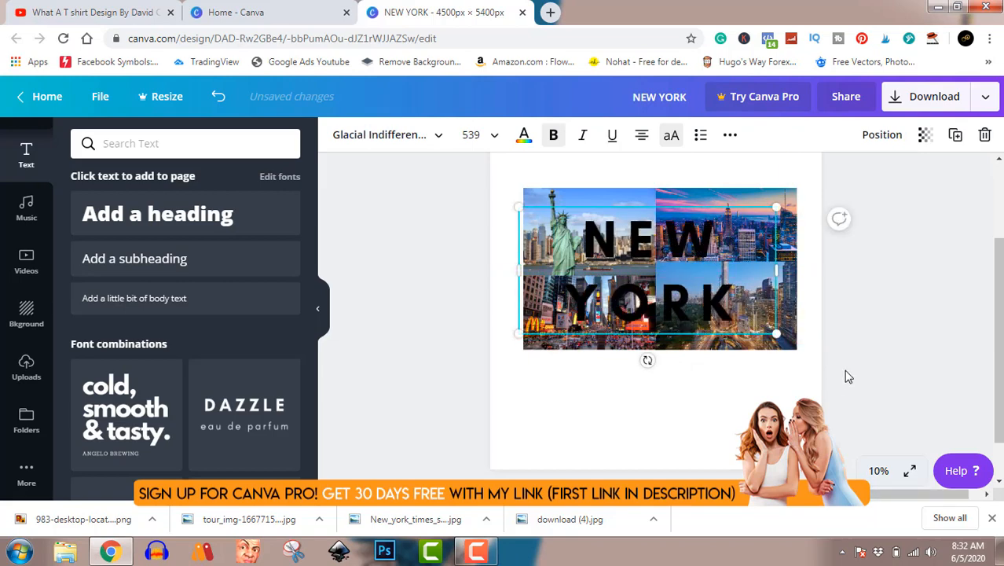
left_click(912, 340)
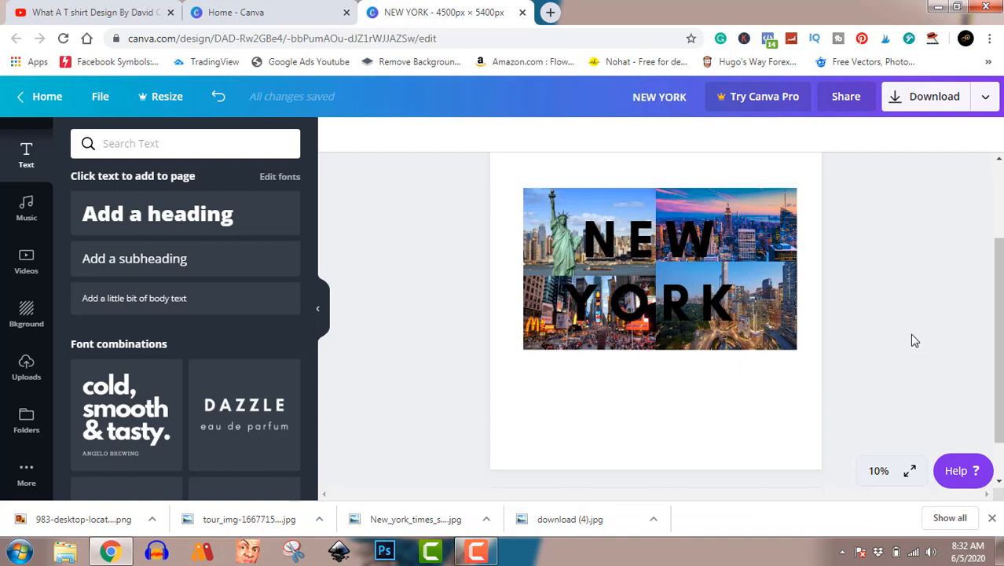
Step: Download the design as a PNG at 4500 x 5400 px and dismiss the Canva Pro trial offer
left_click(933, 102)
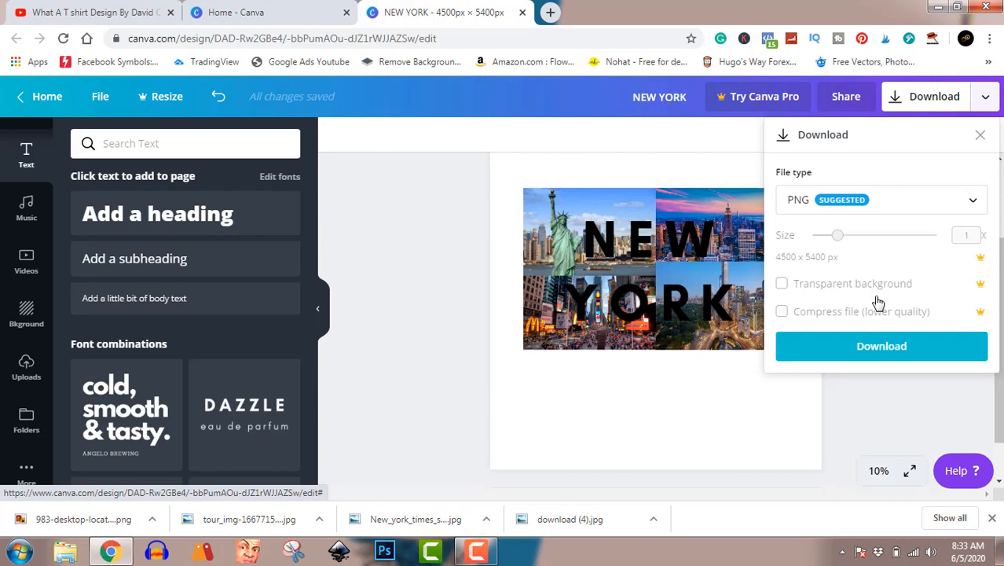
left_click(893, 354)
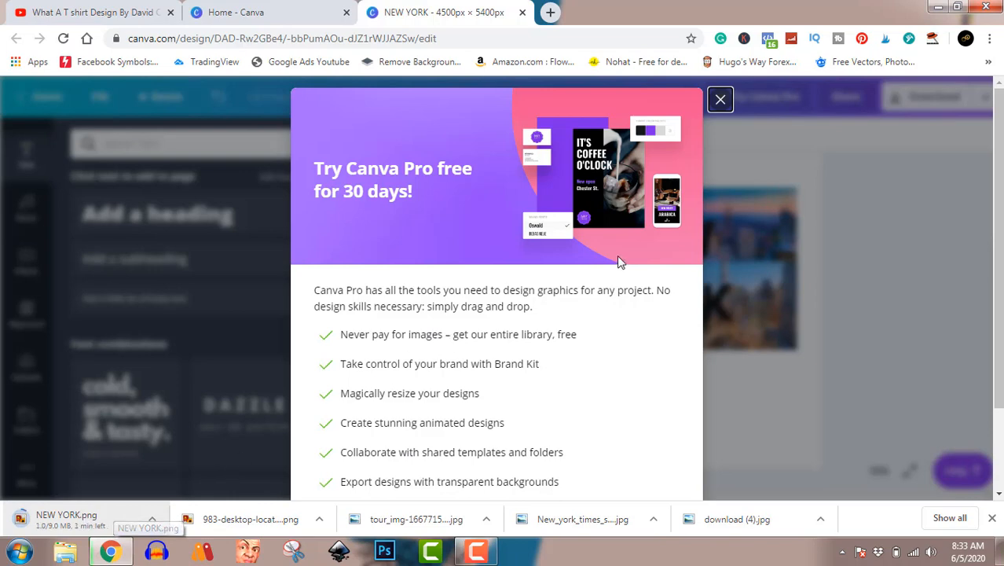
left_click(720, 100)
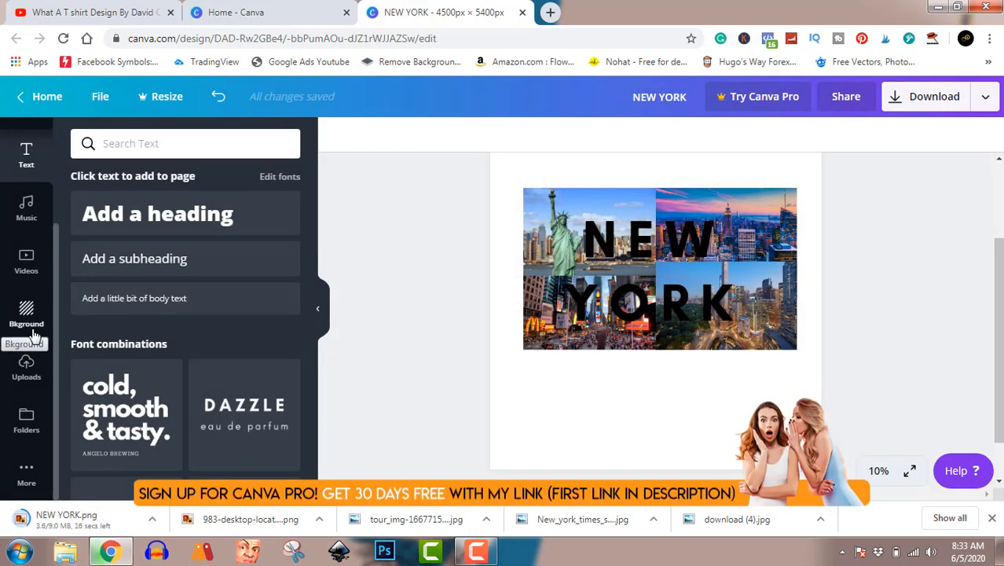
Step: Search the photo library for "new york"
scroll(34, 337, "up", 2)
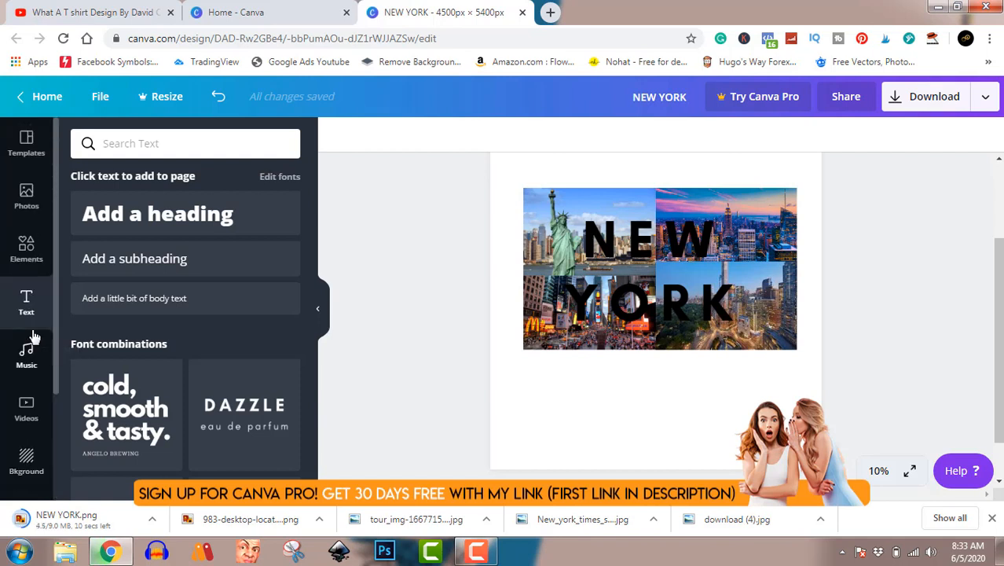
left_click(32, 205)
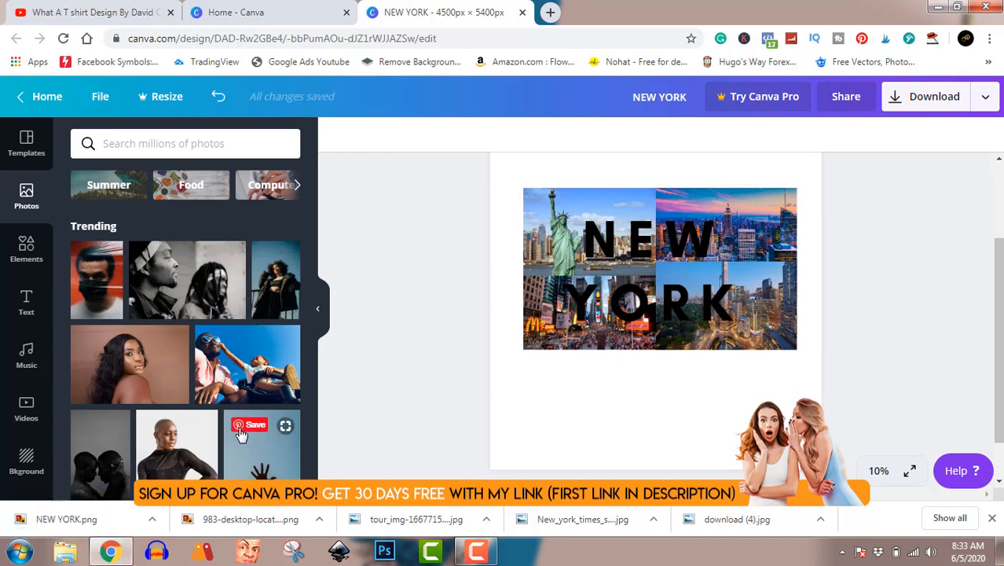
left_click(178, 147)
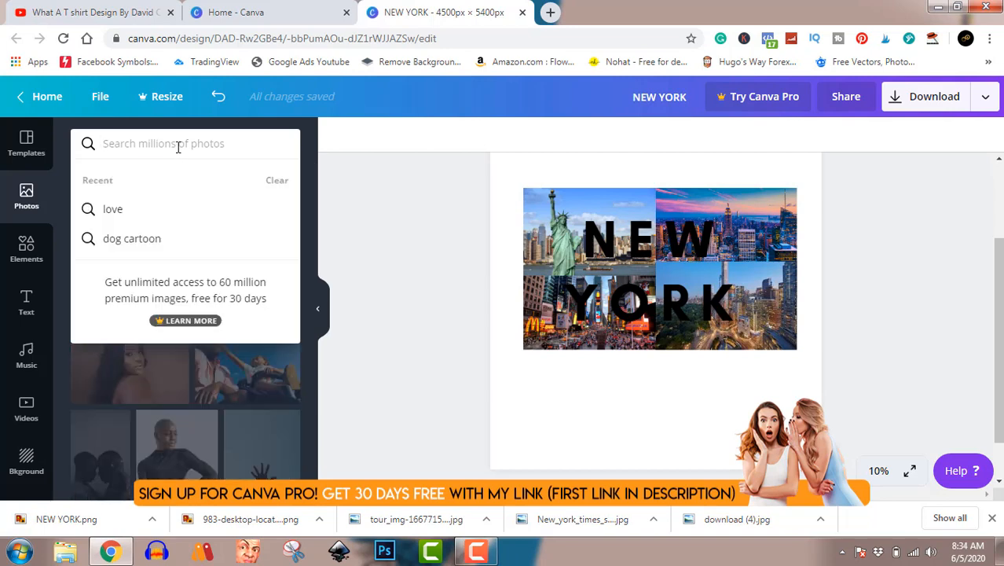
type("new")
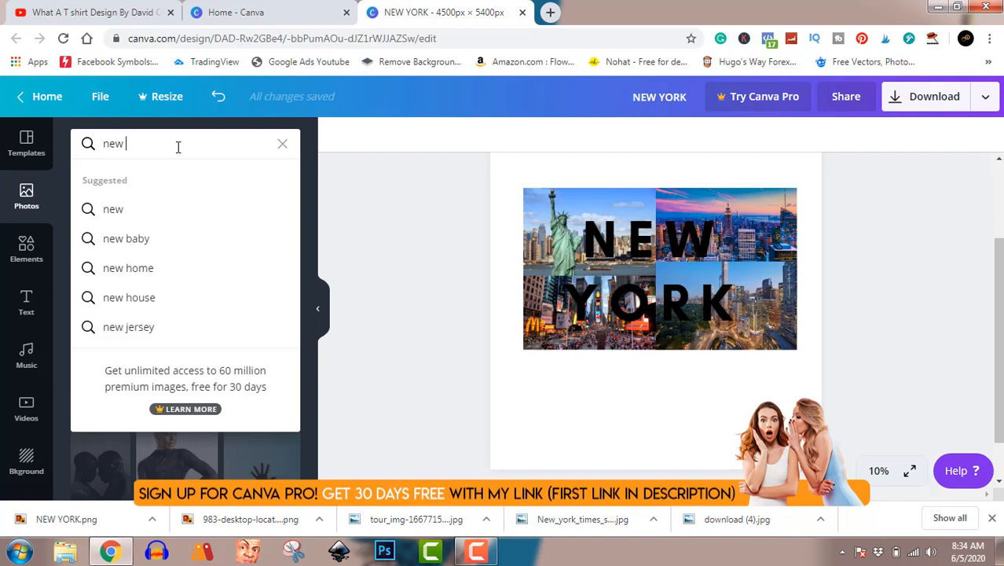
type(" y")
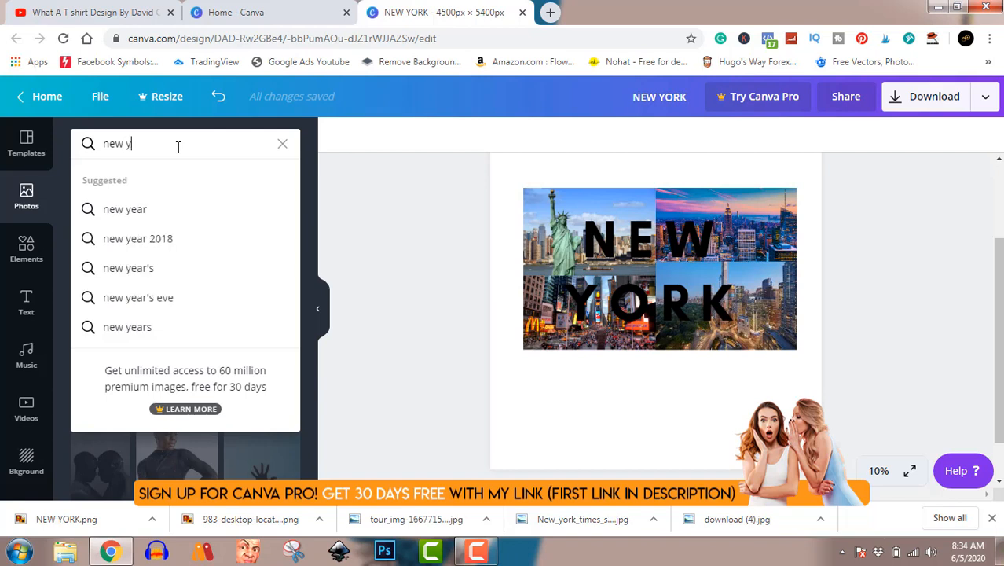
type("o")
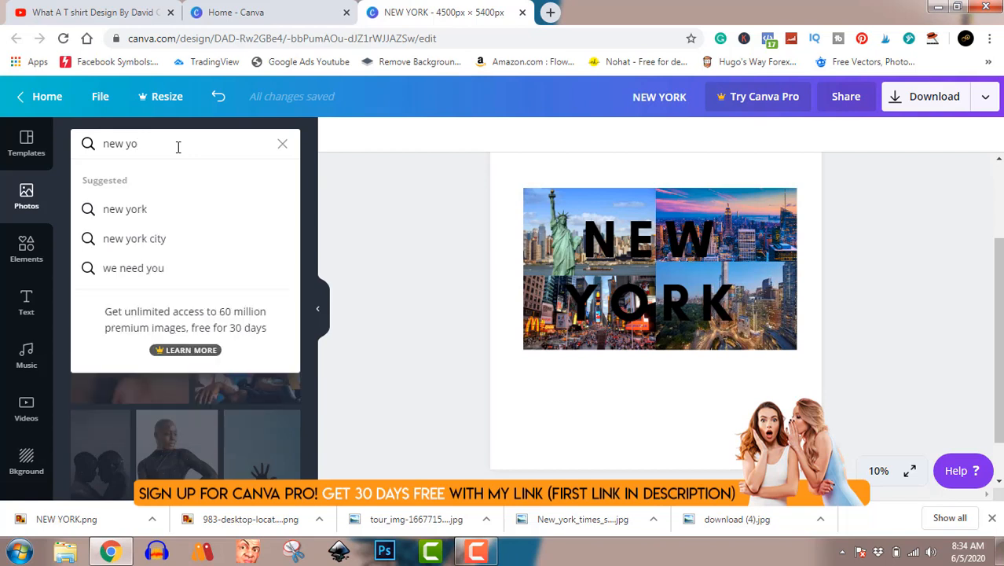
left_click(141, 210)
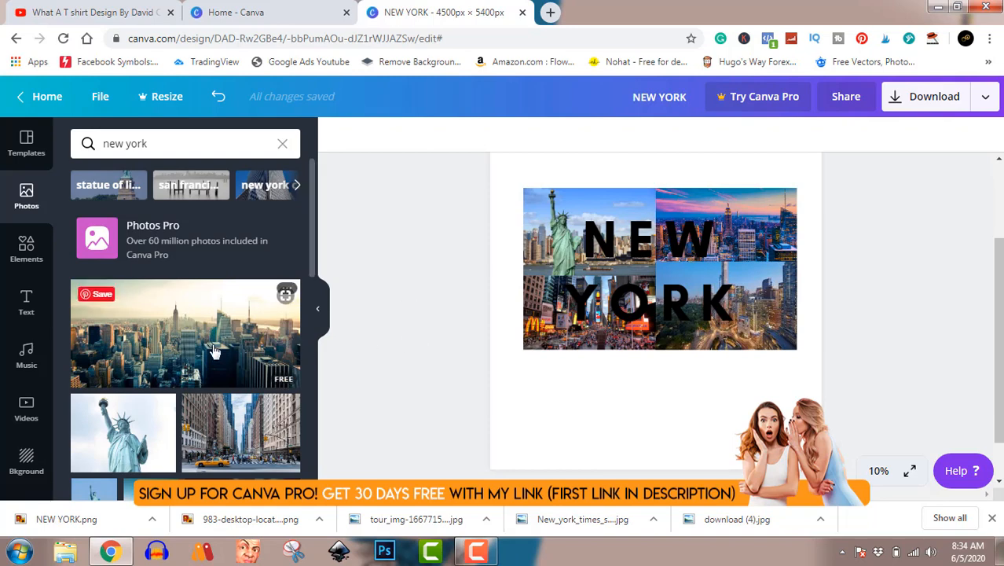
Step: Browse the New York photo results for free and Pro images usable in the design
scroll(214, 351, "down", 1)
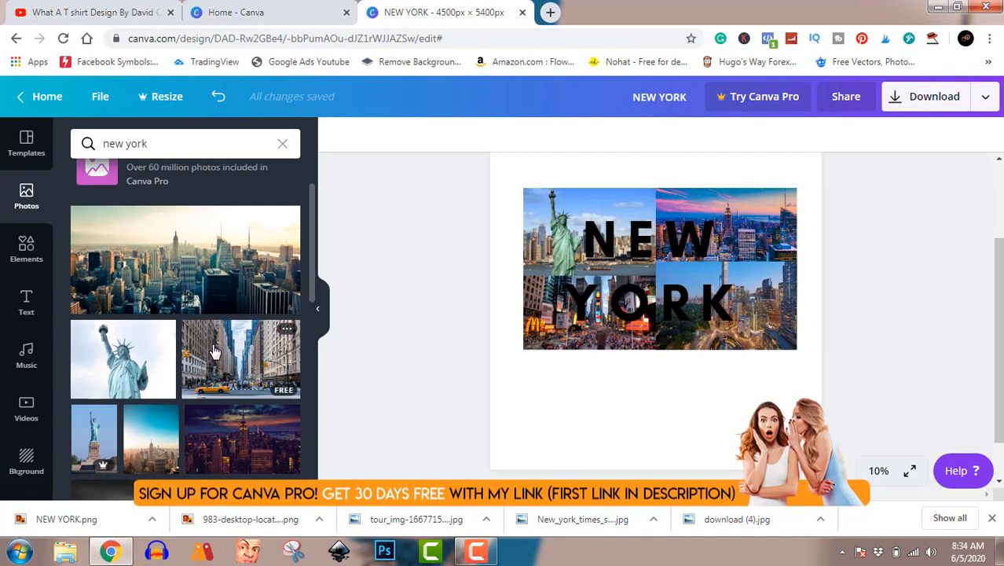
scroll(214, 351, "down", 2)
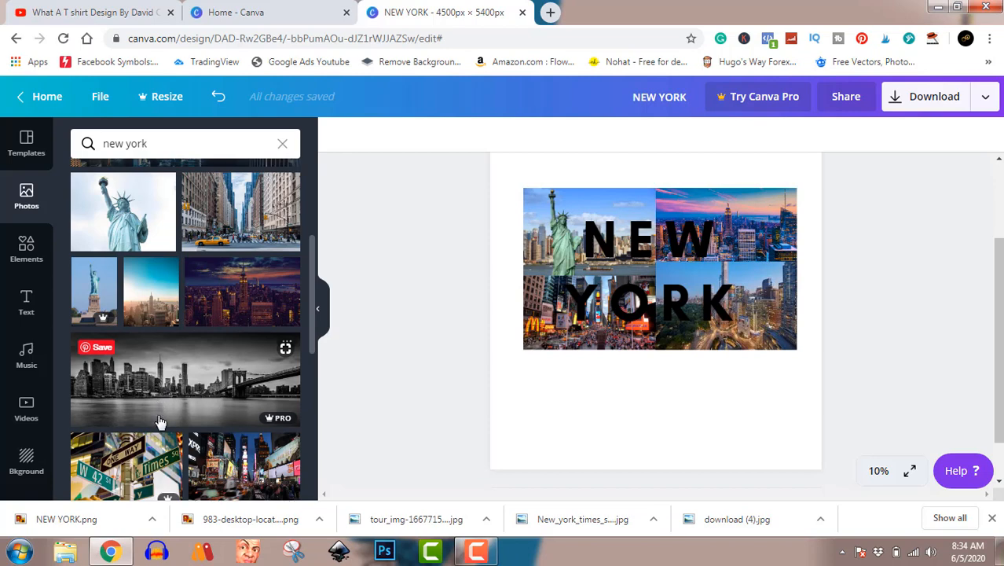
scroll(159, 421, "down", 2)
scroll(159, 421, "down", 1)
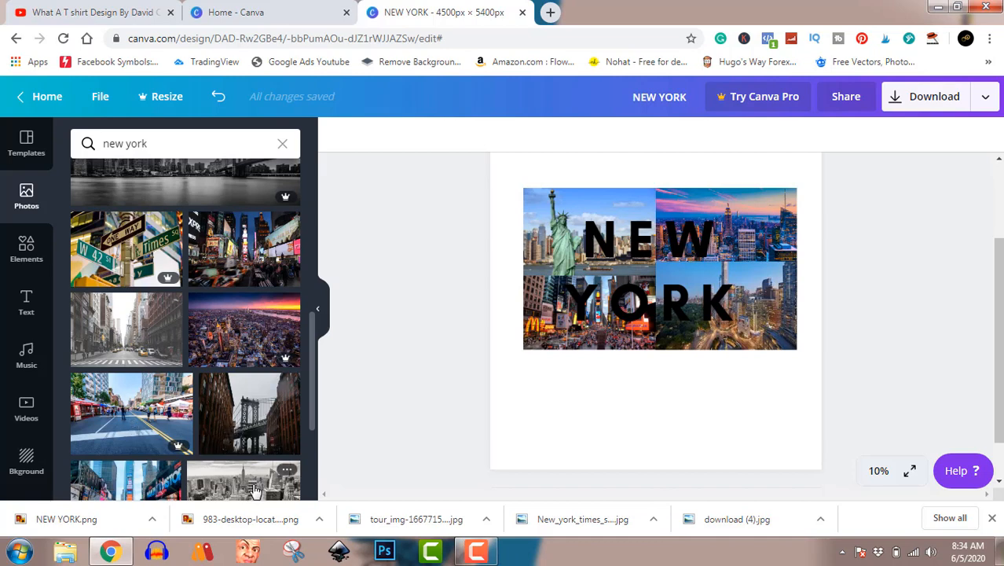
scroll(255, 490, "down", 1)
scroll(255, 491, "down", 1)
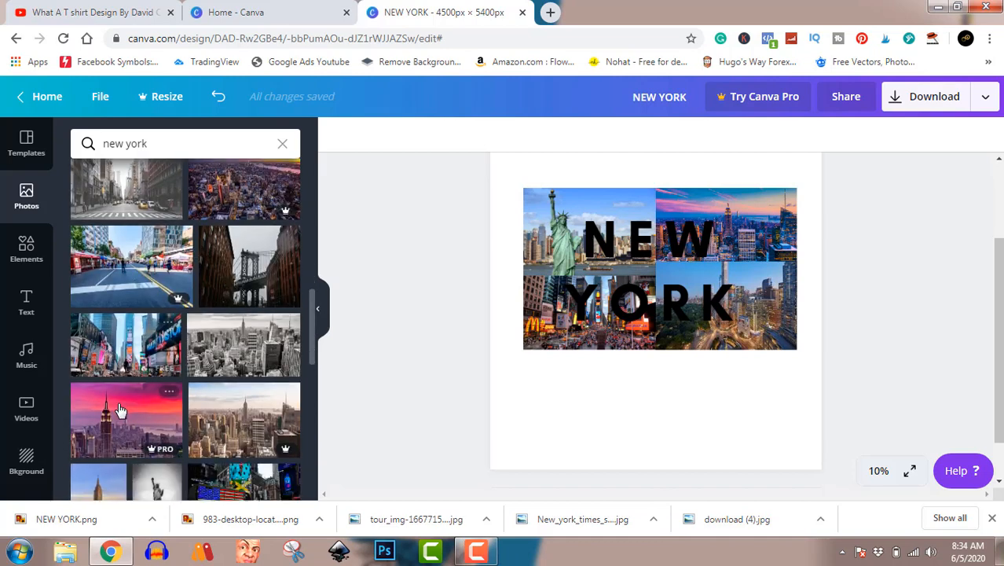
scroll(224, 273, "down", 3)
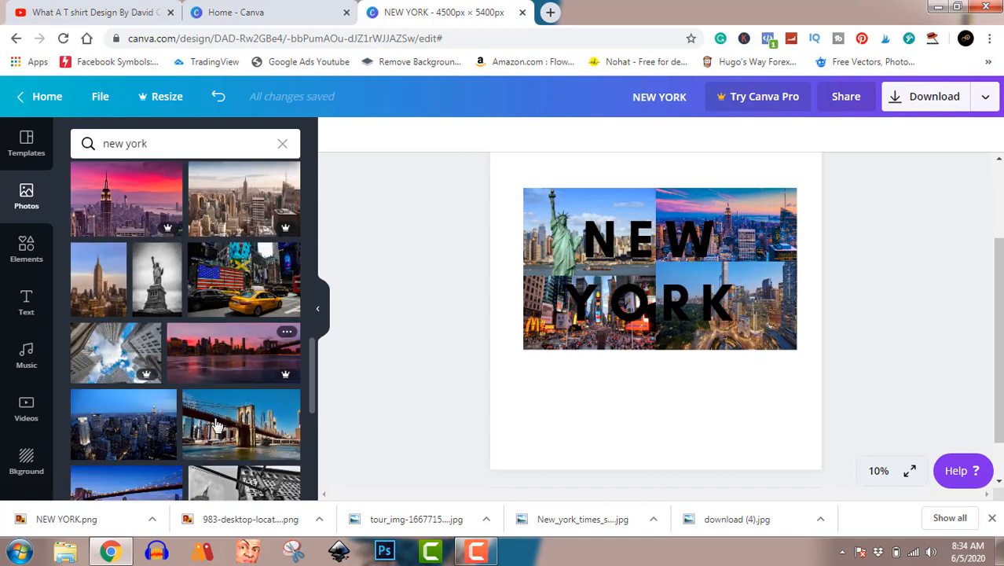
left_click(477, 551)
left_click(484, 559)
left_click(484, 558)
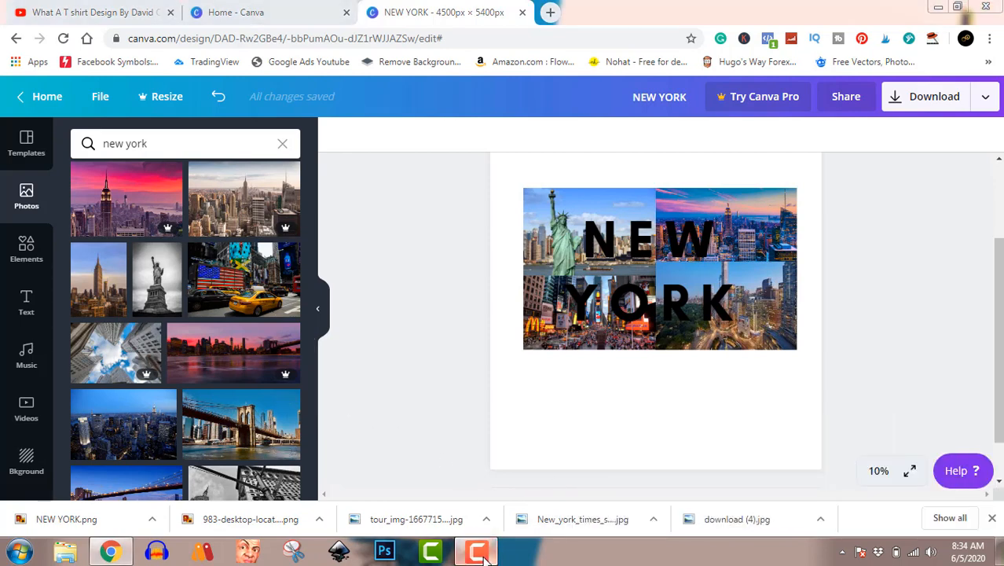